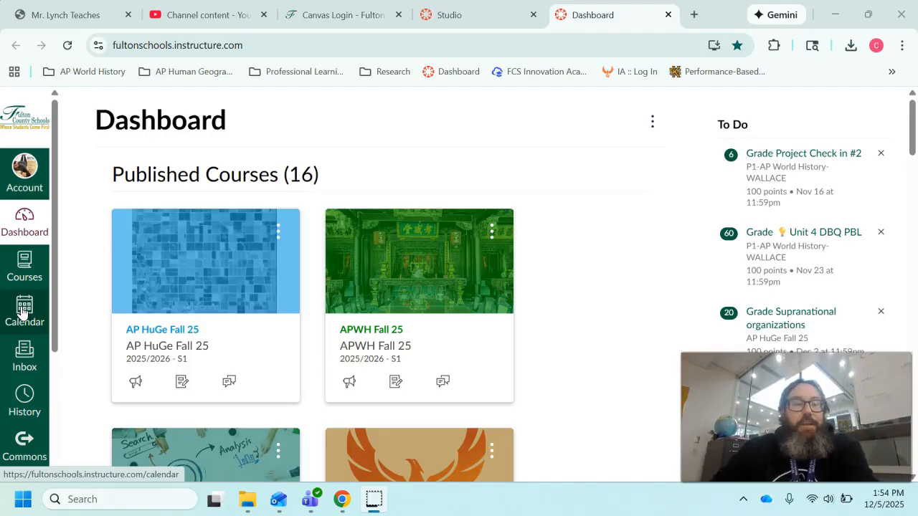
Step: Open the calendar and display the AP HuGe Fall 25 and APWH Fall 25 course calendars in the agenda
click(23, 312)
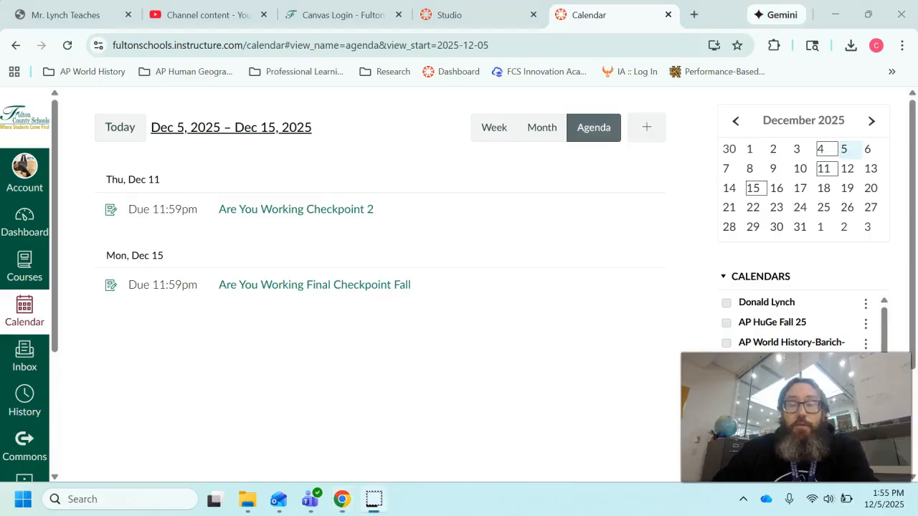
drag(796, 418, 802, 71)
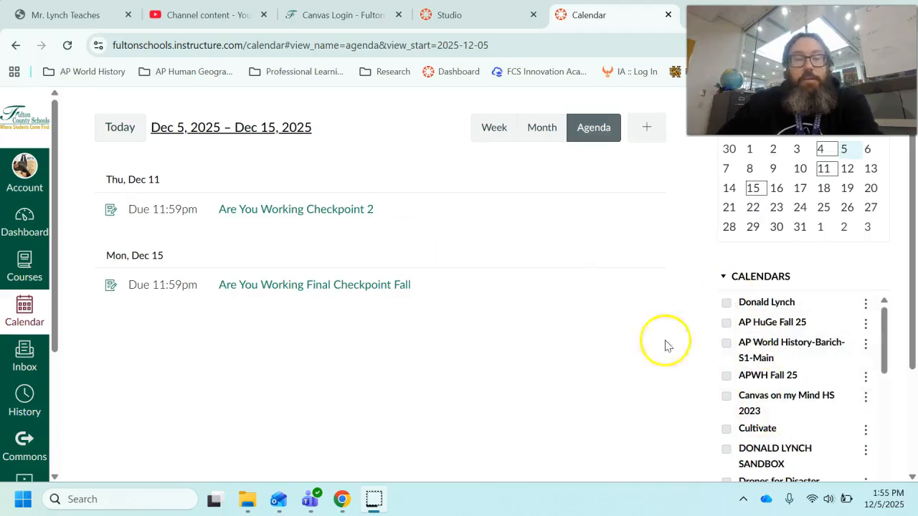
scroll(785, 363, down, 5)
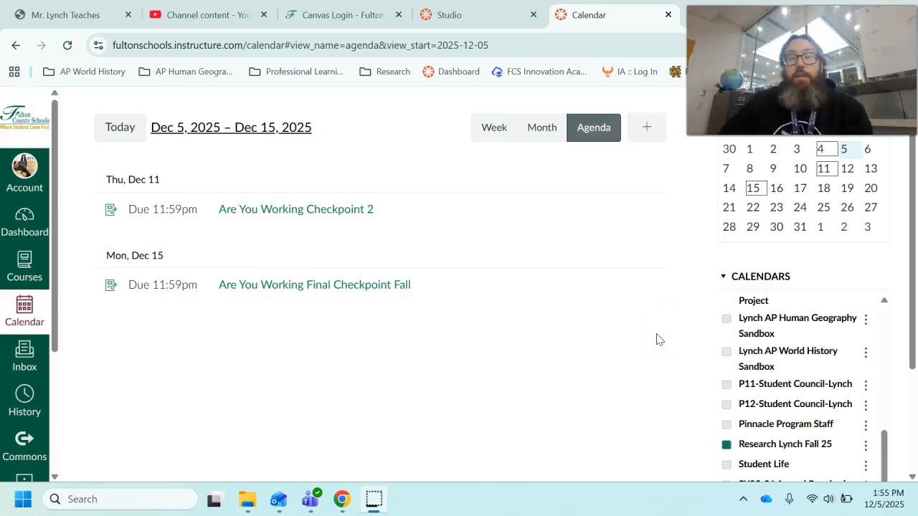
click(636, 365)
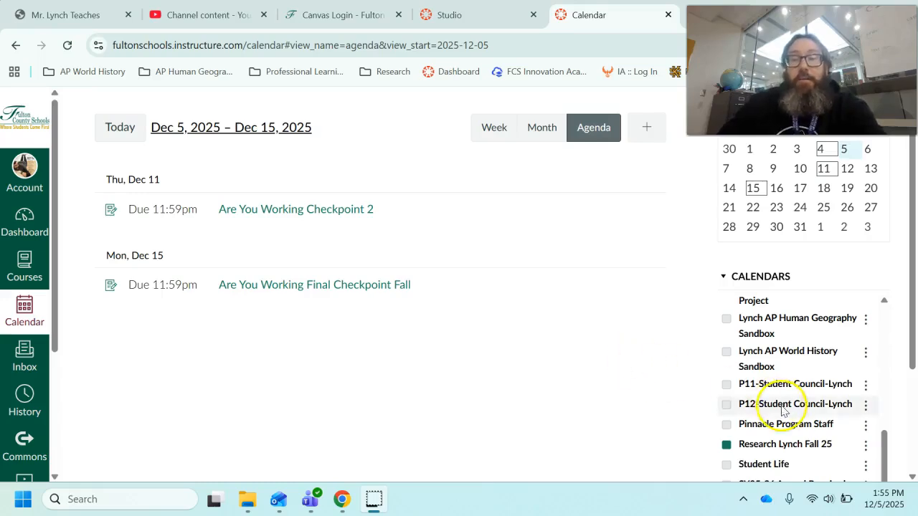
scroll(782, 416, up, 10)
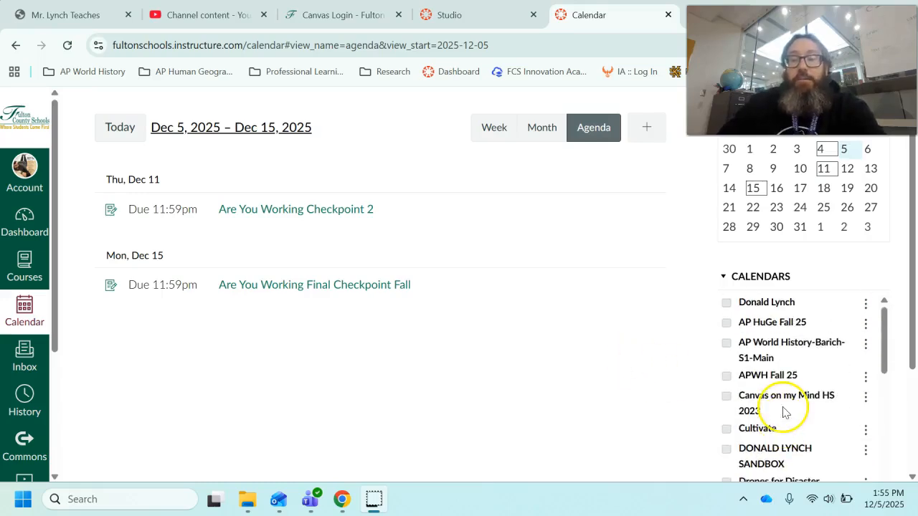
click(727, 324)
click(727, 375)
click(289, 243)
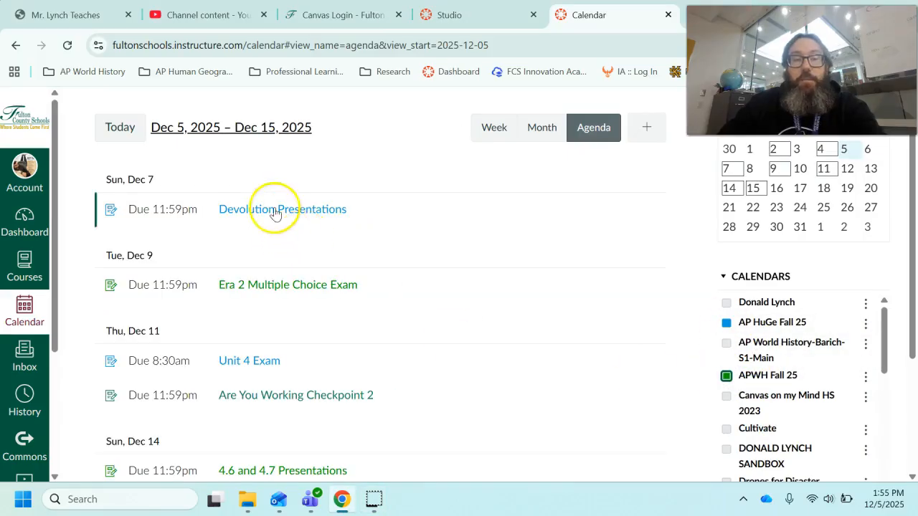
scroll(250, 363, down, 1)
scroll(262, 345, down, 2)
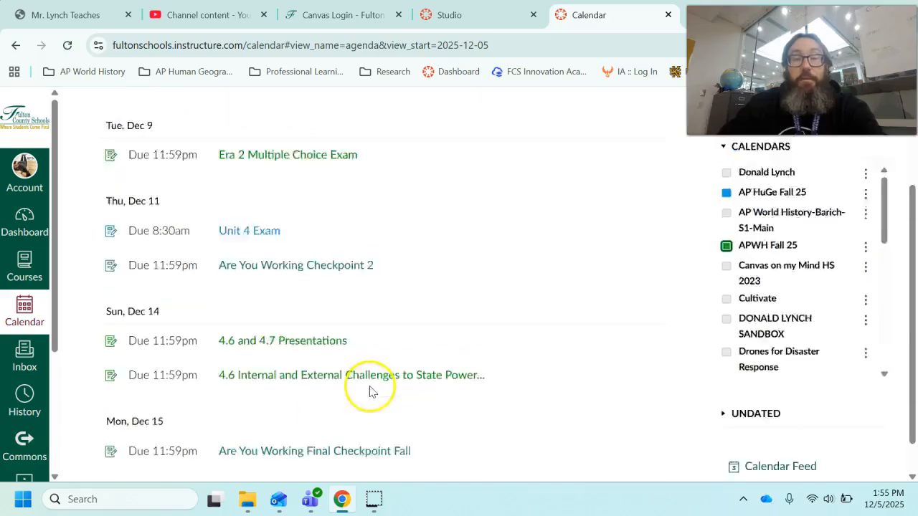
scroll(402, 380, up, 3)
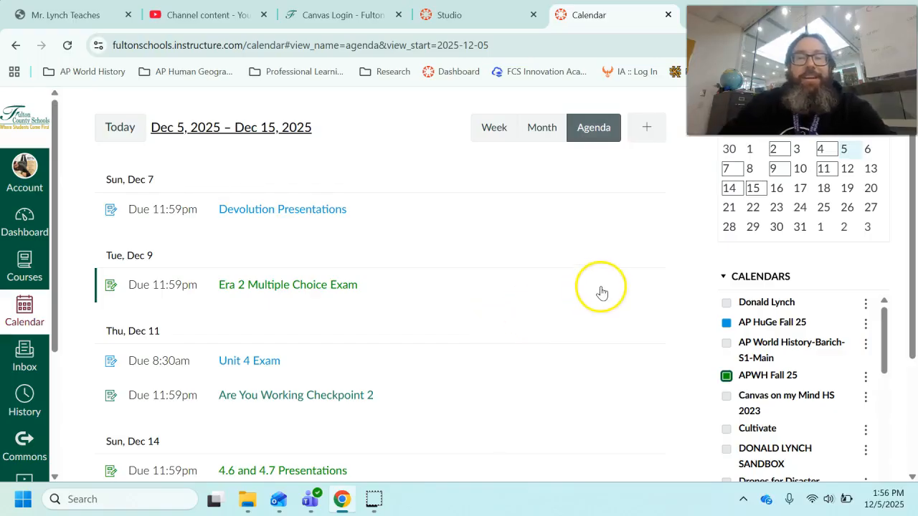
Step: Start a new appointment group named Tutoring with 273 as its location
click(652, 136)
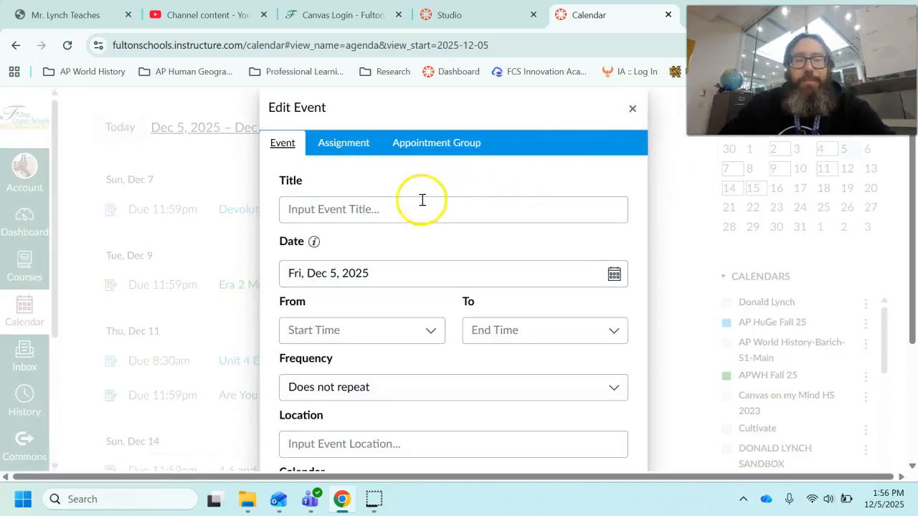
click(334, 142)
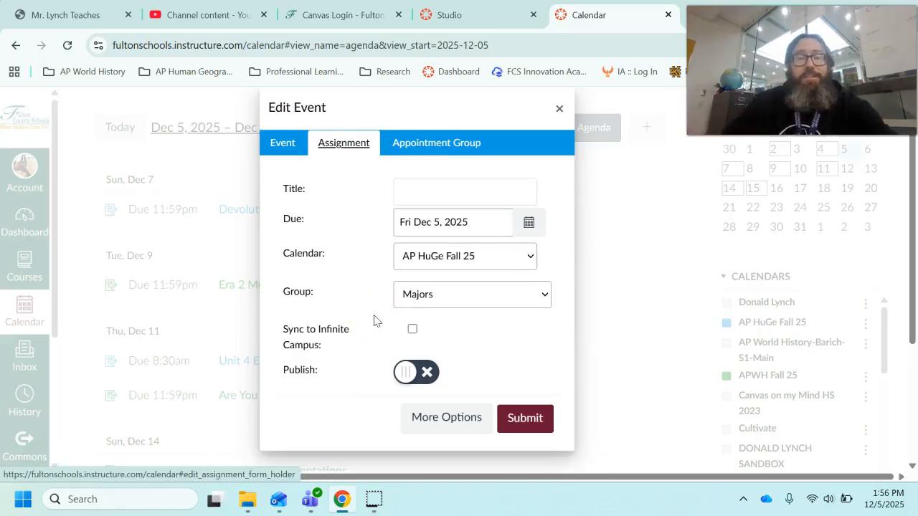
click(420, 147)
click(410, 213)
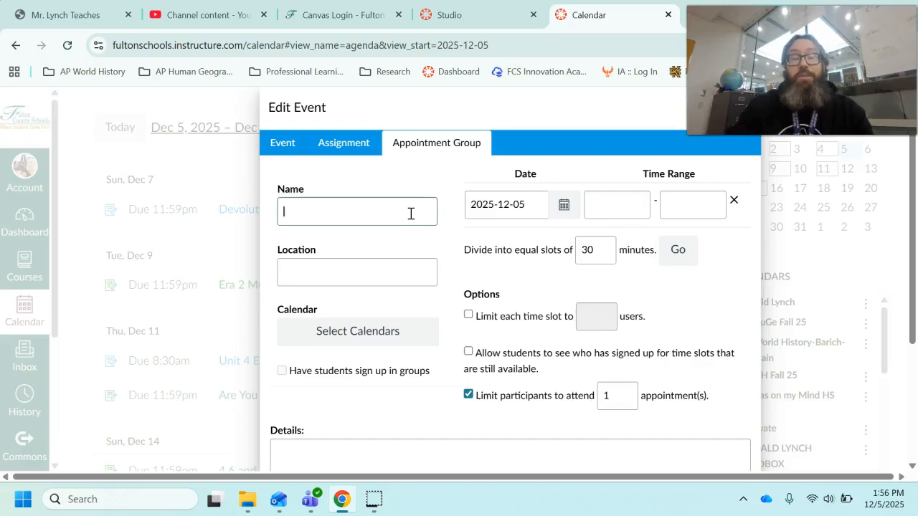
text(ring)
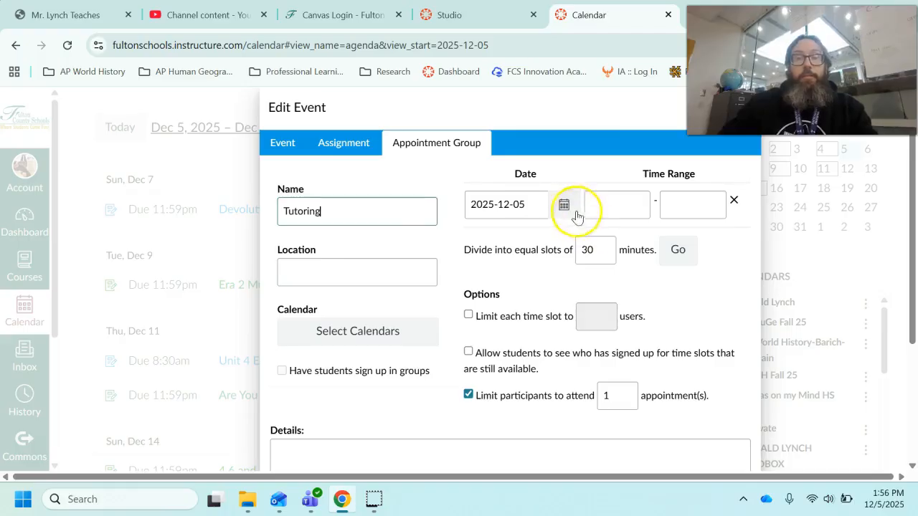
click(344, 277)
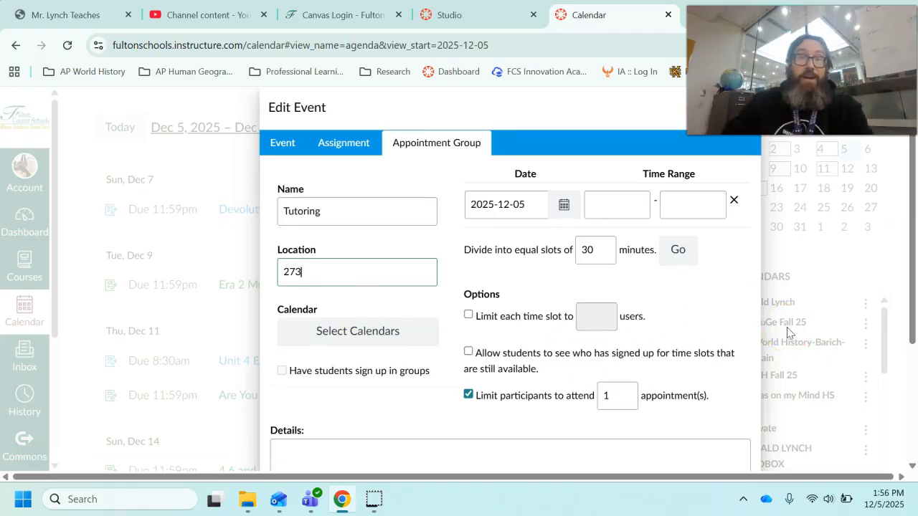
Step: Assign the appointment group to the AP HuGe, APWH and Research Fall 25 course calendars
click(365, 332)
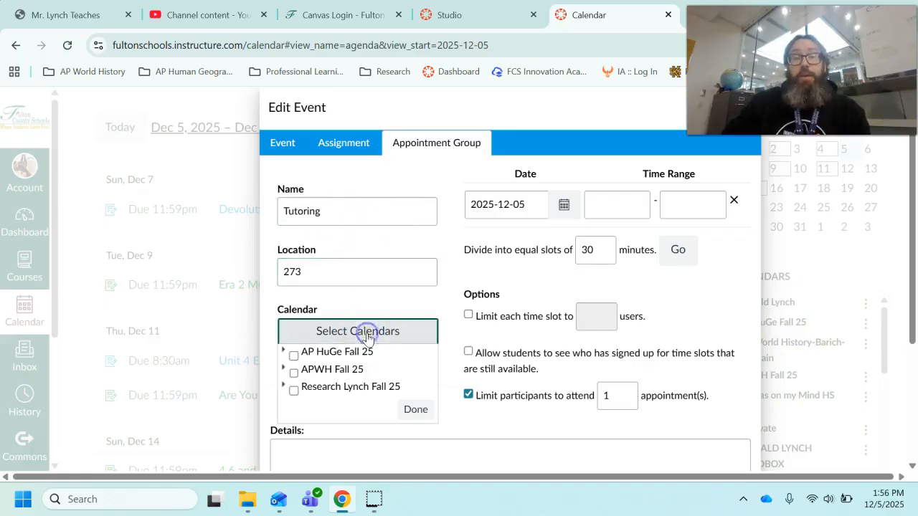
click(293, 356)
click(294, 373)
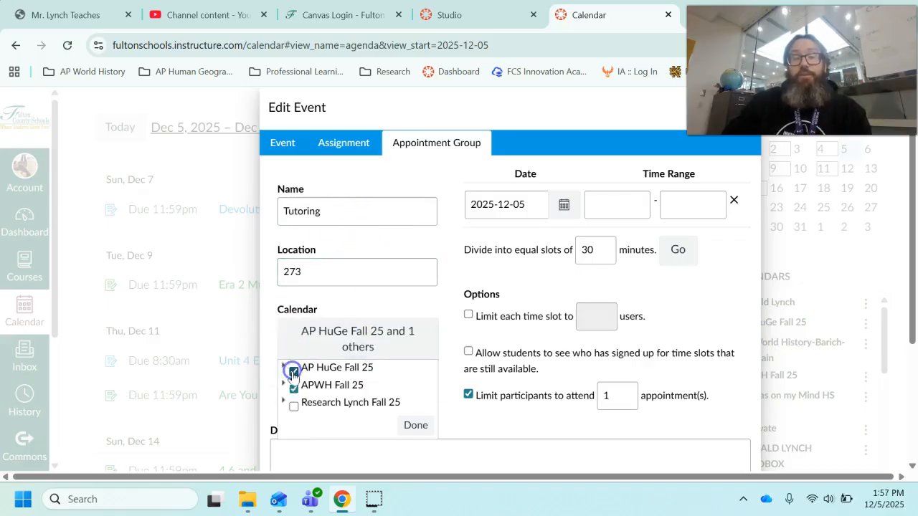
click(294, 406)
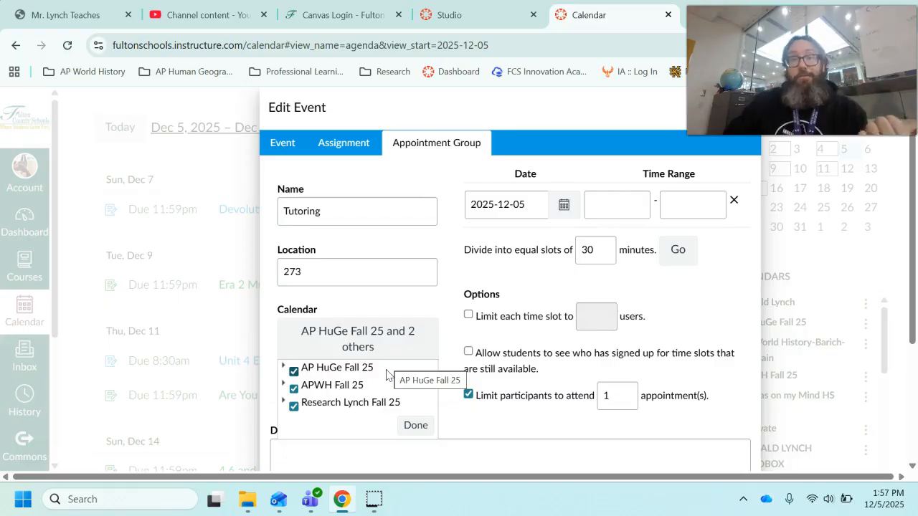
click(411, 427)
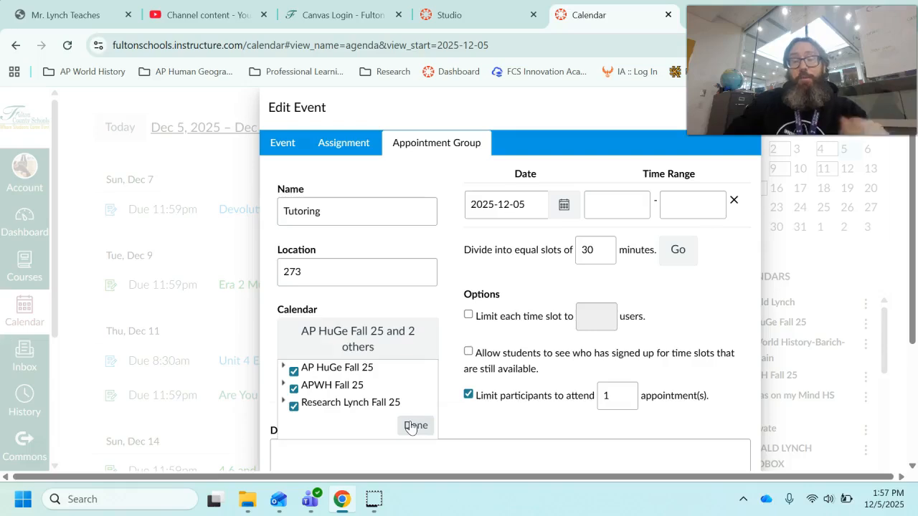
click(413, 425)
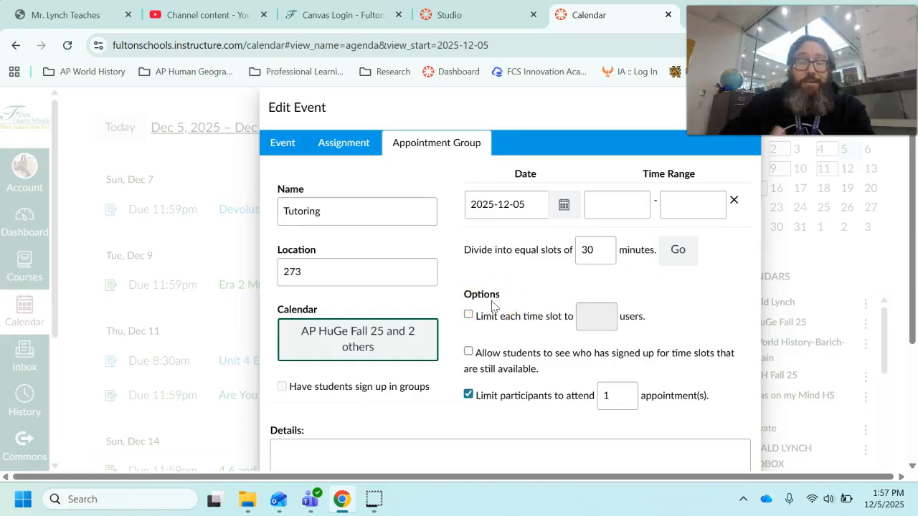
Step: Limit each time slot of the appointment group to 5 users
click(468, 318)
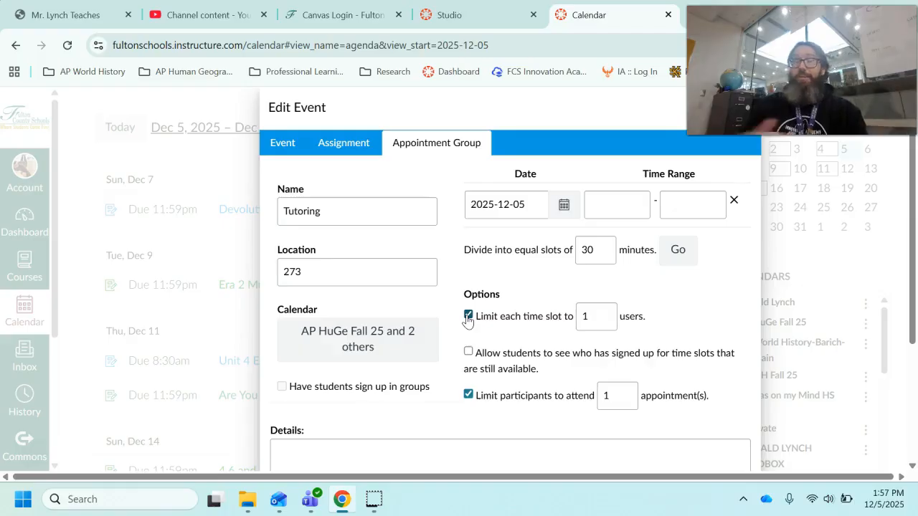
click(607, 313)
click(606, 314)
click(607, 314)
click(607, 313)
click(551, 320)
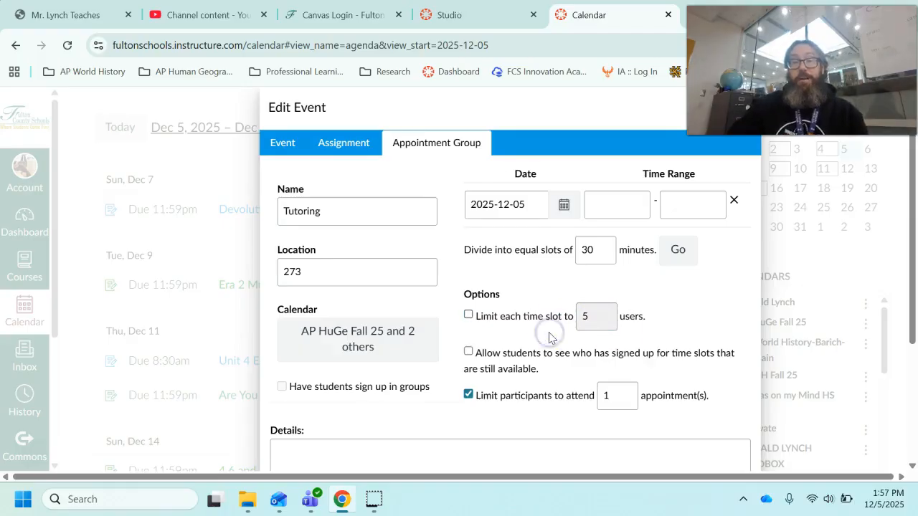
click(468, 315)
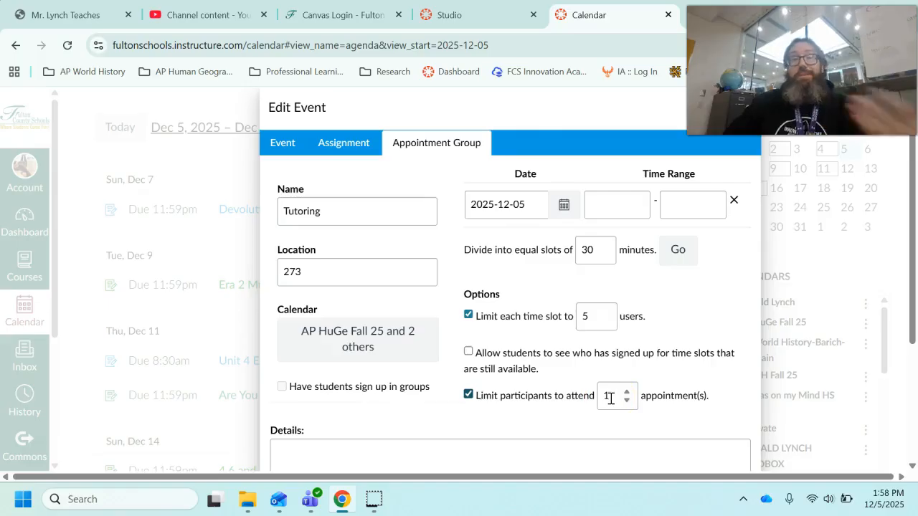
Step: Set the appointment dates to December 8, 9, 10 and 11, 2025, one per row
click(566, 204)
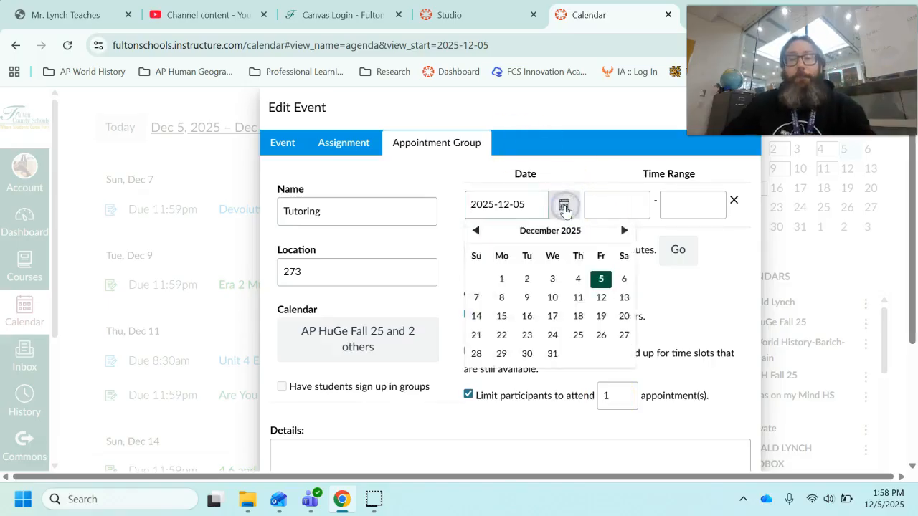
click(501, 297)
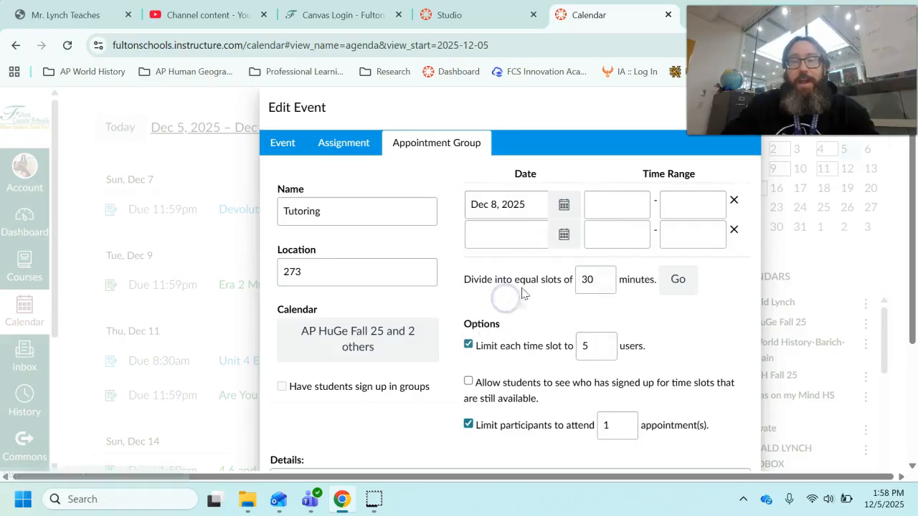
click(564, 237)
click(528, 327)
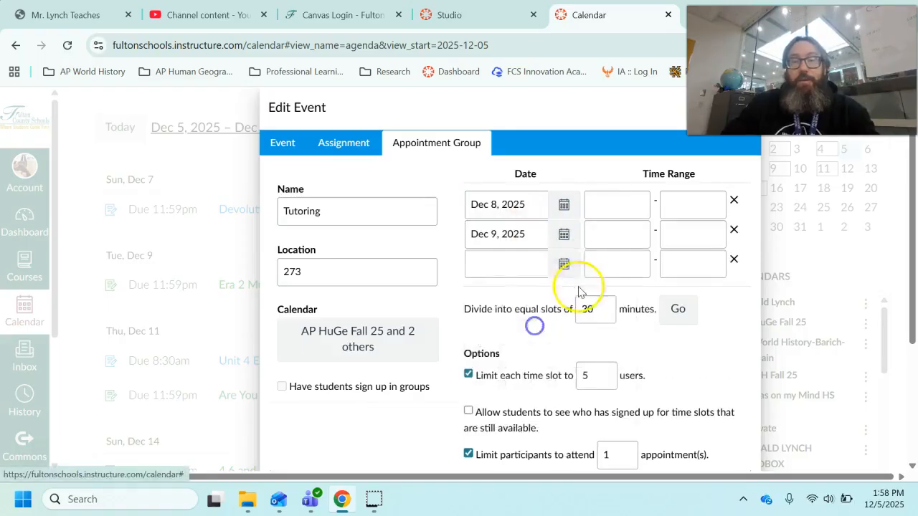
click(564, 264)
click(551, 356)
click(564, 290)
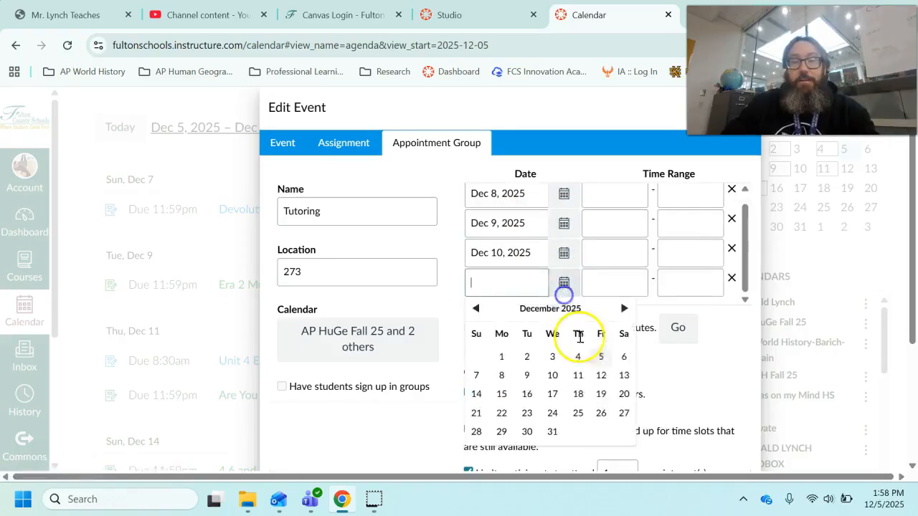
click(578, 375)
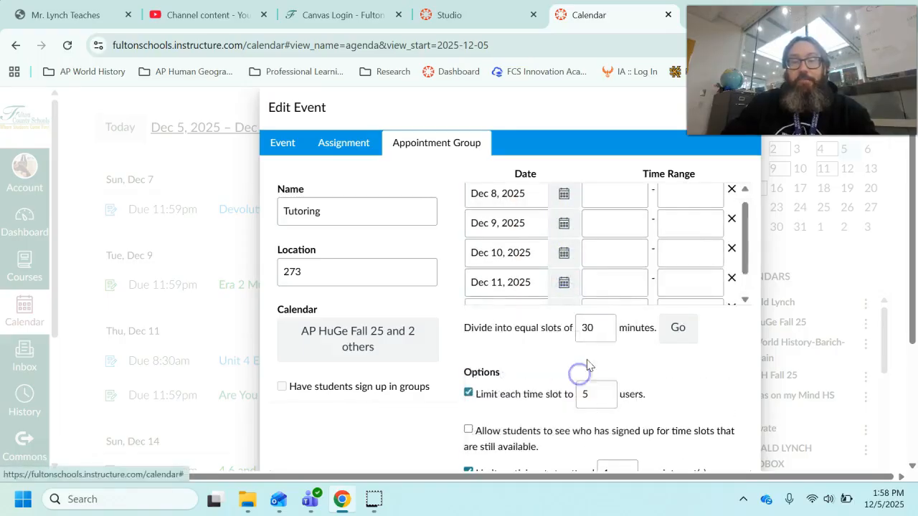
Step: Set the December 8 time range to 8:00 am through 8:45 am
click(615, 194)
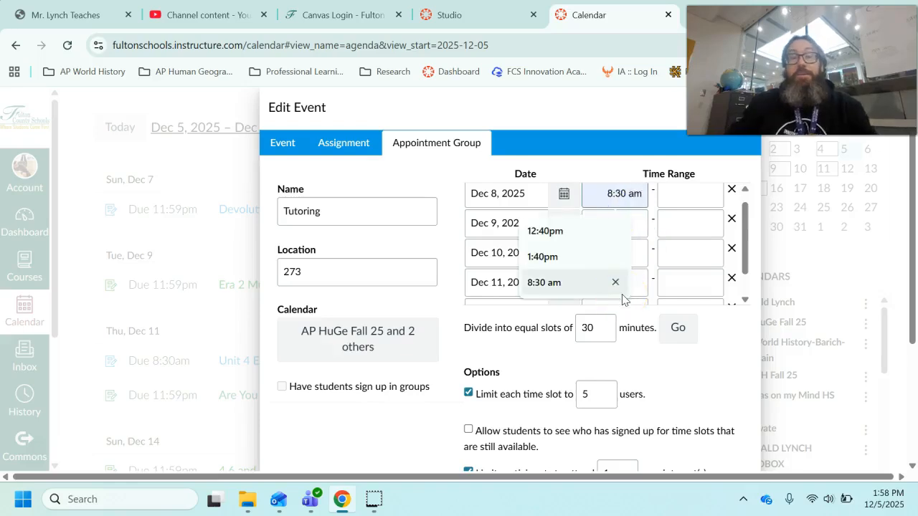
text(8:00)
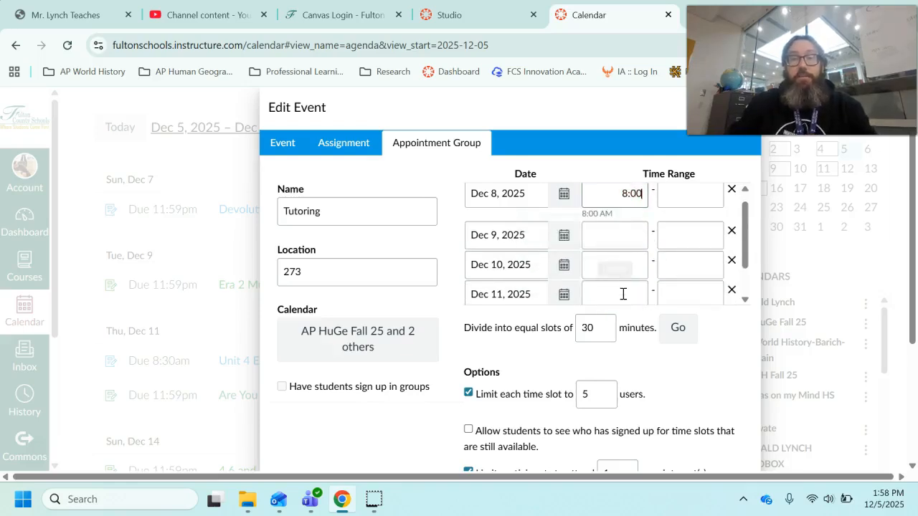
text( am)
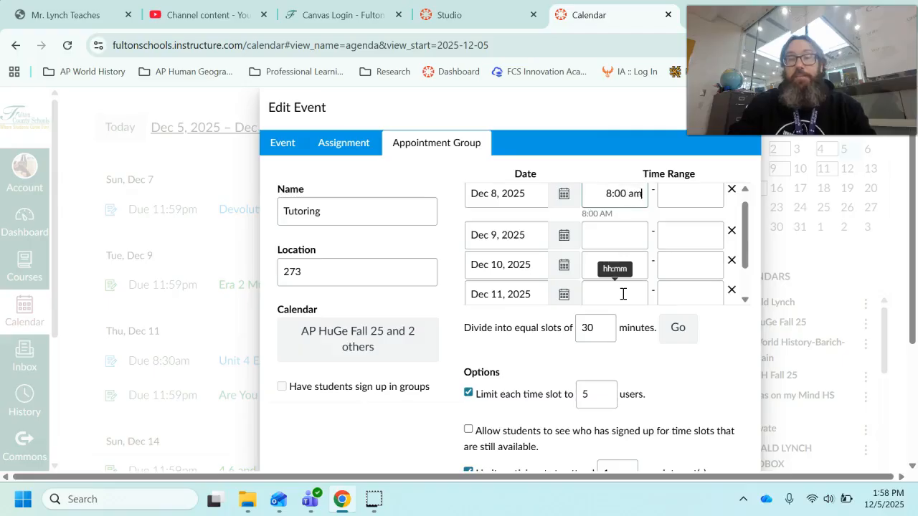
key(Tab)
text(8:5)
key(BackSpace)
text(45 am)
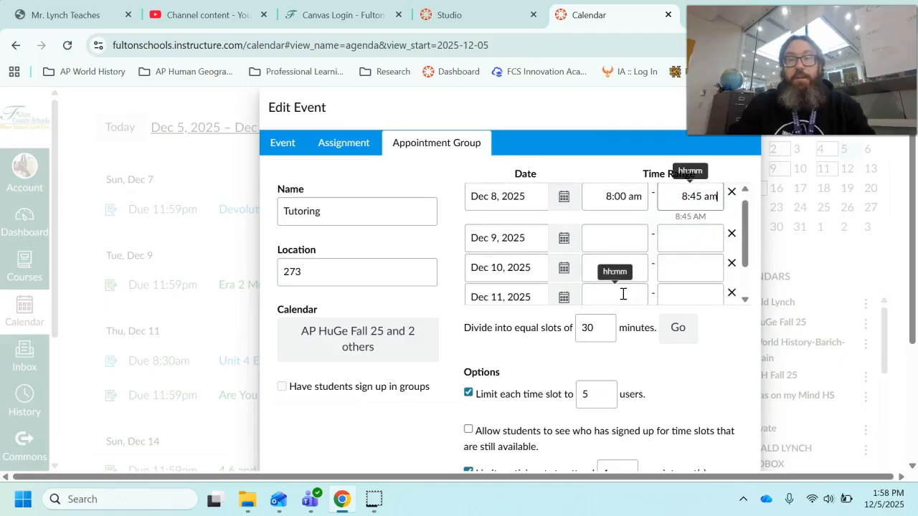
Step: Set the December 9 time range to 8:00 am through 8:45 am
click(617, 242)
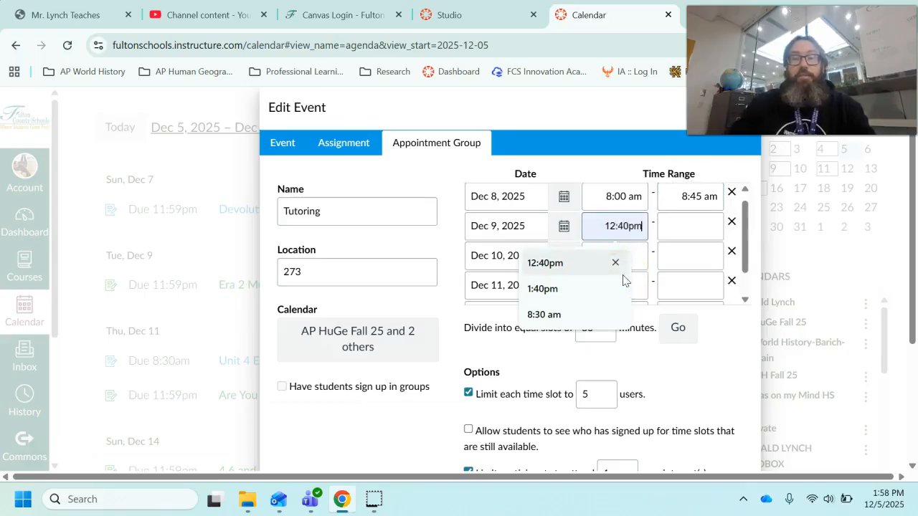
click(616, 226)
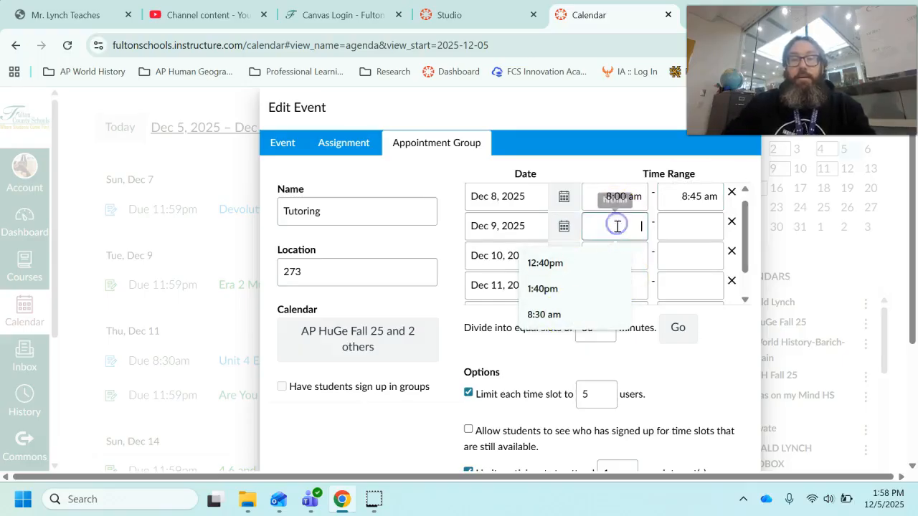
text(8:00)
key(Tab)
text(8:45)
key(Tab)
Step: Set the December 10 time range to 8:00 am through 8:45 am
key(Tab)
key(Tab)
key(Tab)
key(Tab)
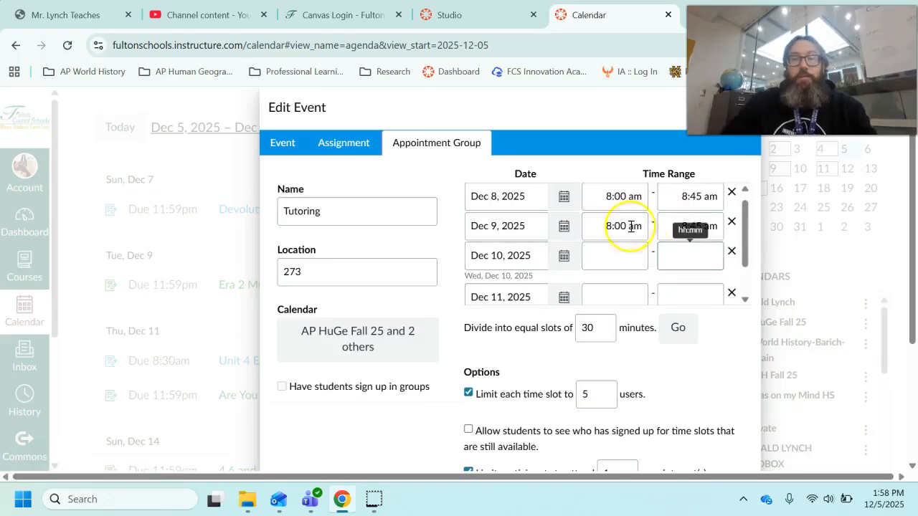
click(631, 259)
click(616, 292)
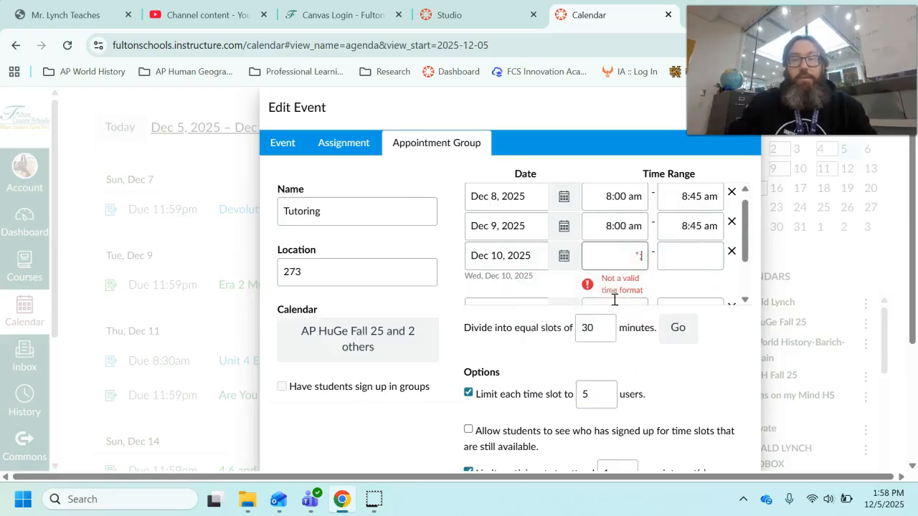
text(8:00 am)
key(Tab)
text(8:45 am)
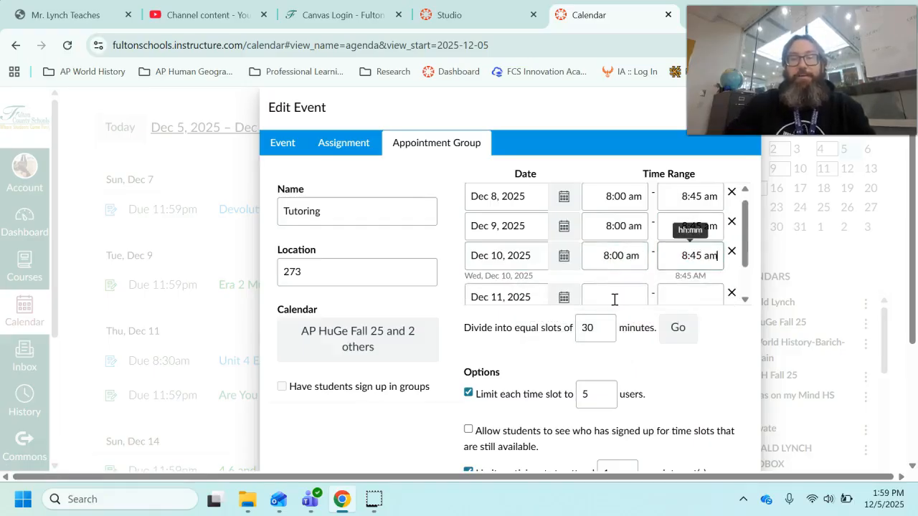
Step: Set the December 11 time range to 8:00 am through 8:45 am
click(615, 299)
text(8 am)
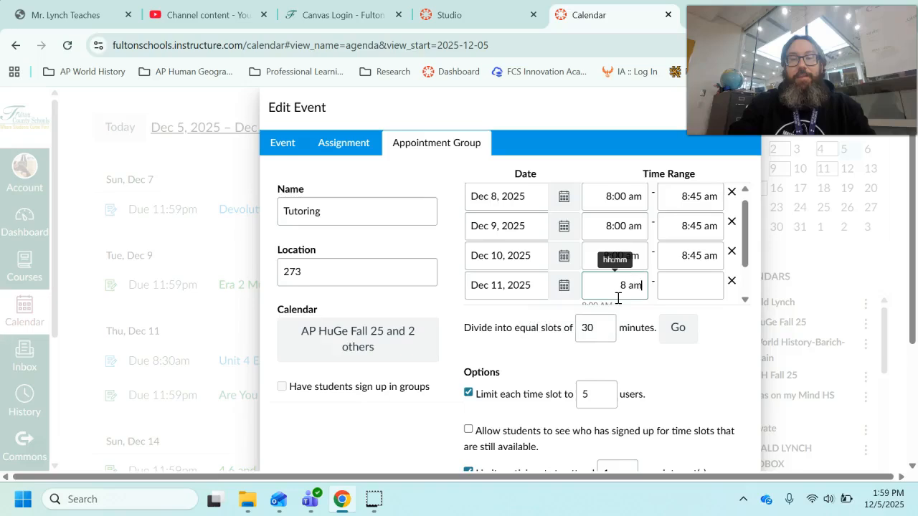
key(BackSpace)
key(BackSpace)
key(BackSpace)
text(:00)
click(688, 284)
text(8)
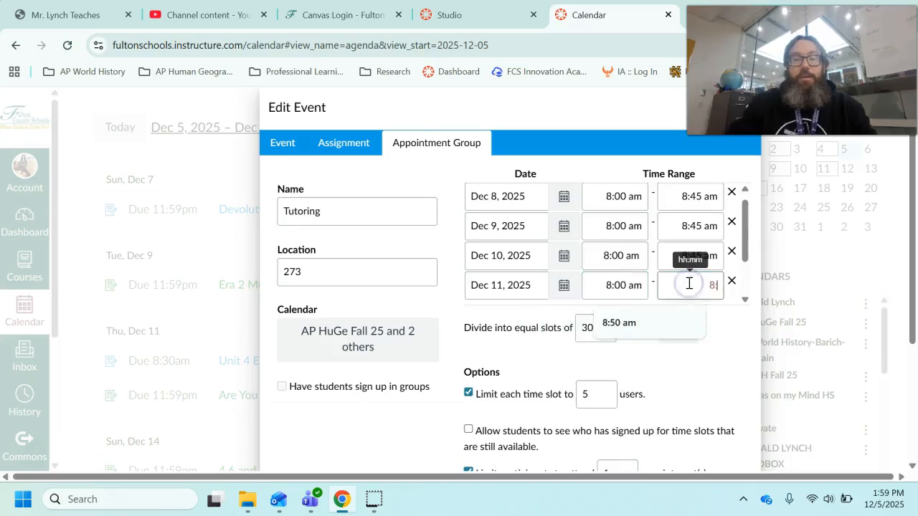
text(:45 am)
click(729, 385)
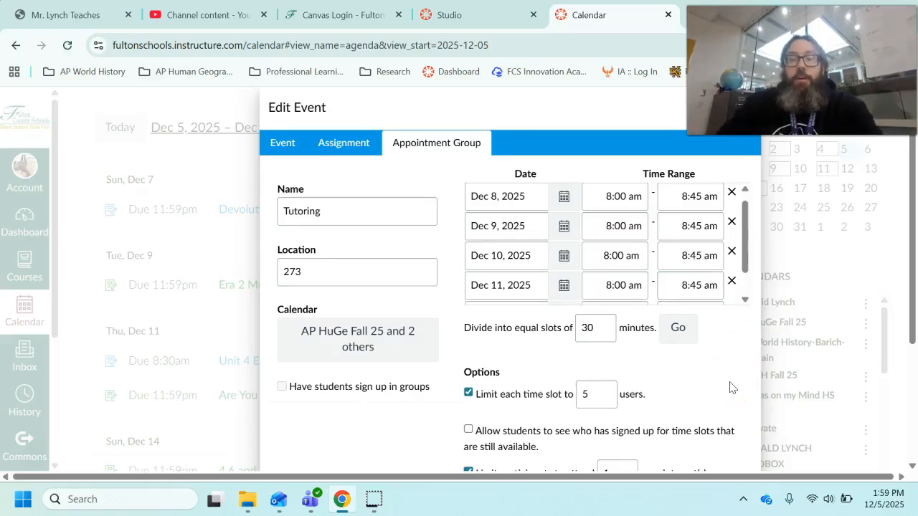
Step: Divide the appointment time ranges into equal 15-minute slots and review the resulting rows
scroll(730, 388, down, 2)
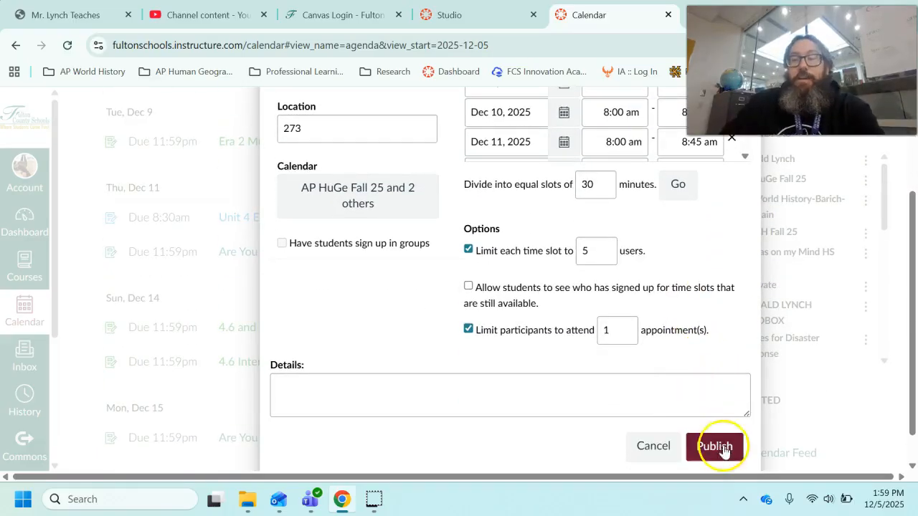
scroll(728, 368, up, 2)
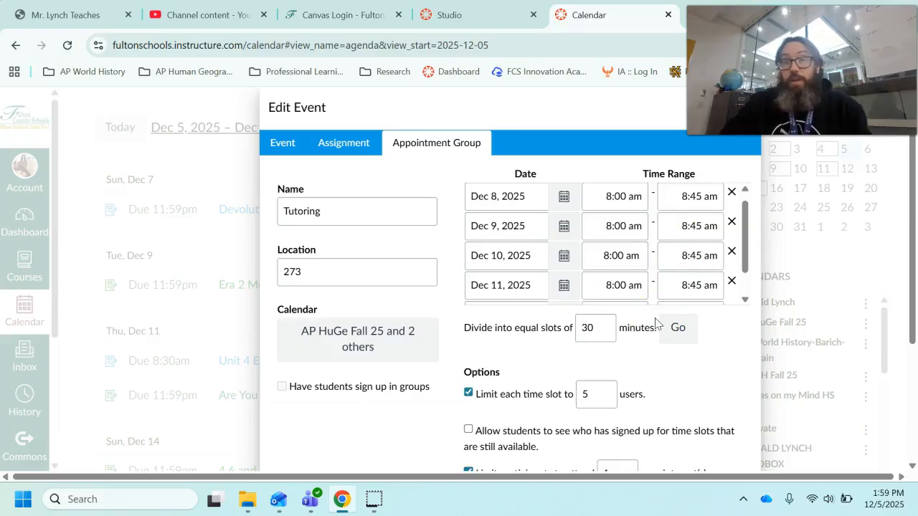
click(589, 326)
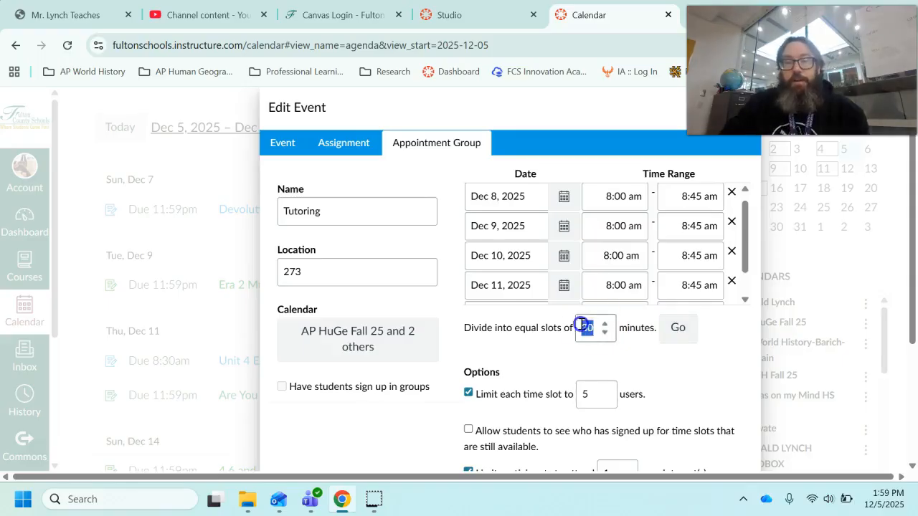
text(15)
click(633, 355)
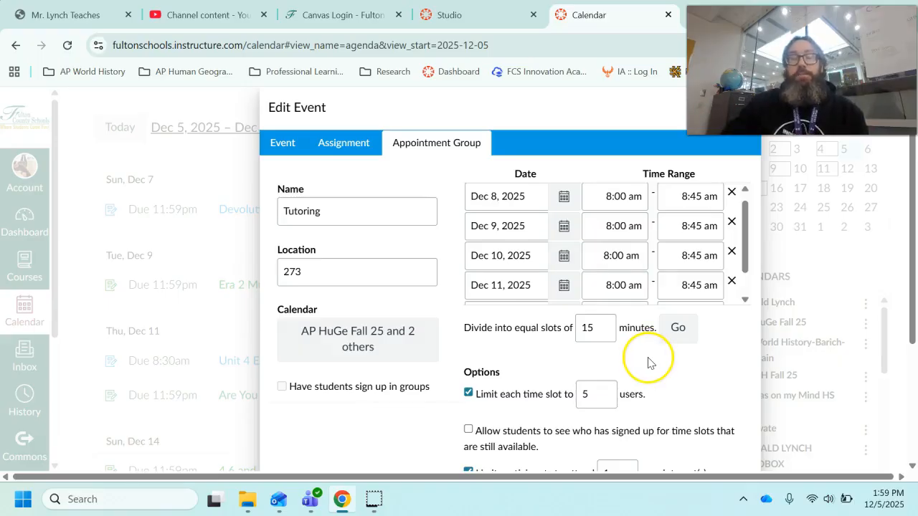
click(679, 330)
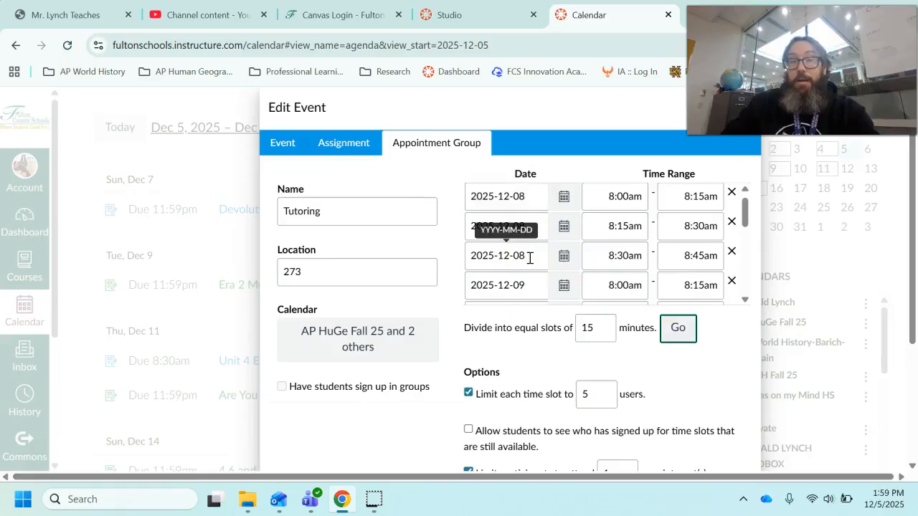
scroll(529, 258, down, 1)
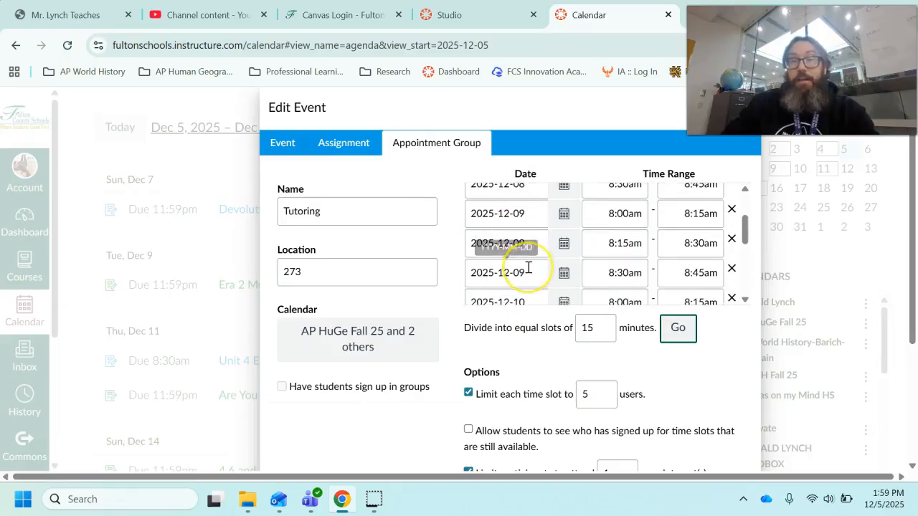
scroll(529, 268, down, 4)
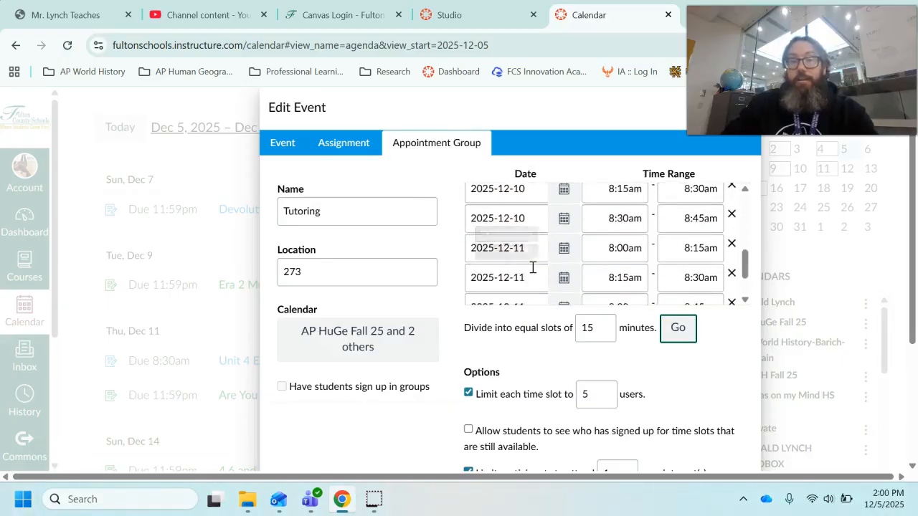
scroll(564, 351, down, 3)
scroll(561, 349, up, 3)
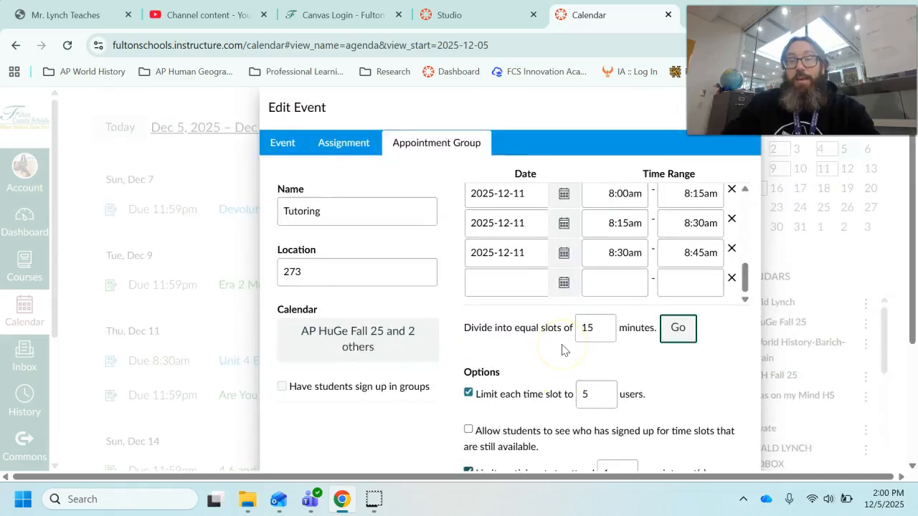
scroll(534, 255, up, 1)
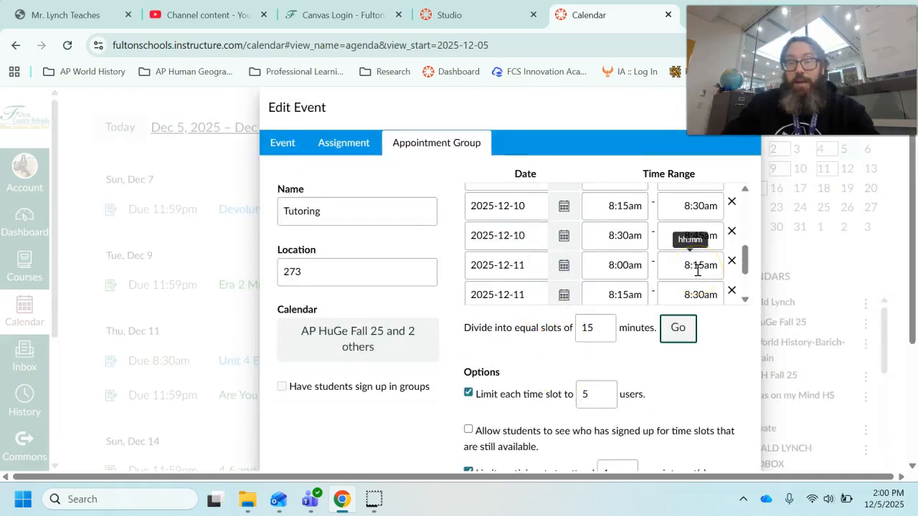
scroll(688, 269, down, 2)
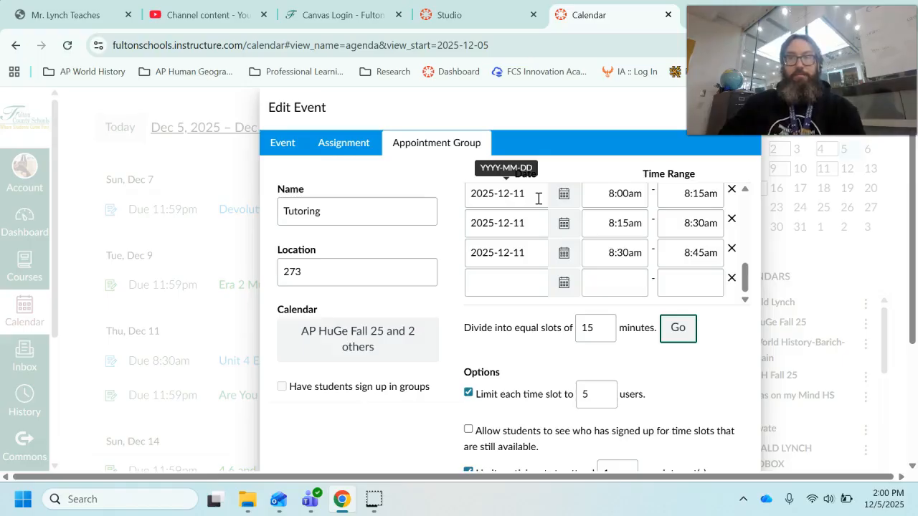
Step: Limit participants to attending 3 appointments and publish the Tutoring appointment group
scroll(567, 211, down, 1)
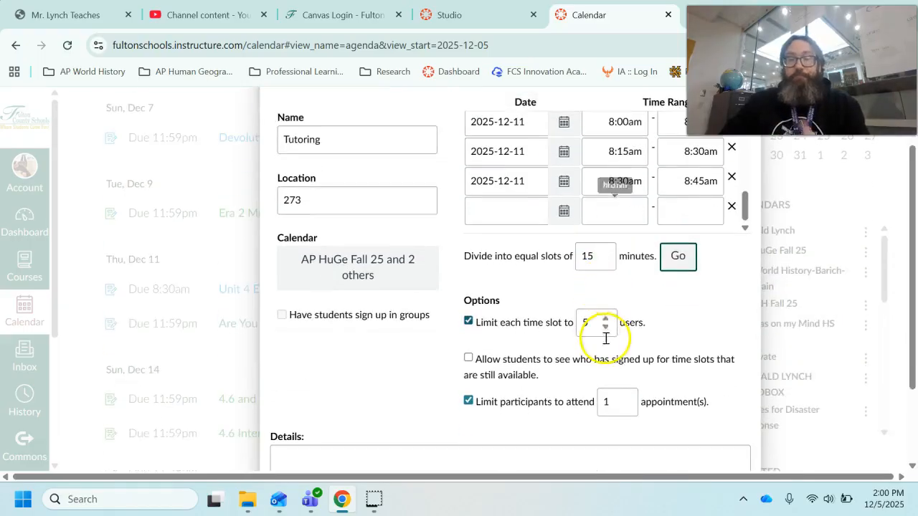
click(627, 398)
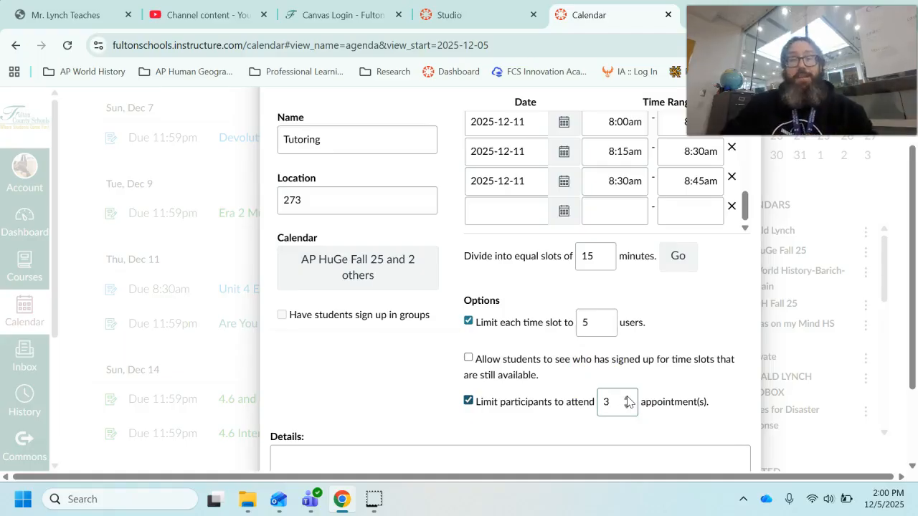
click(605, 400)
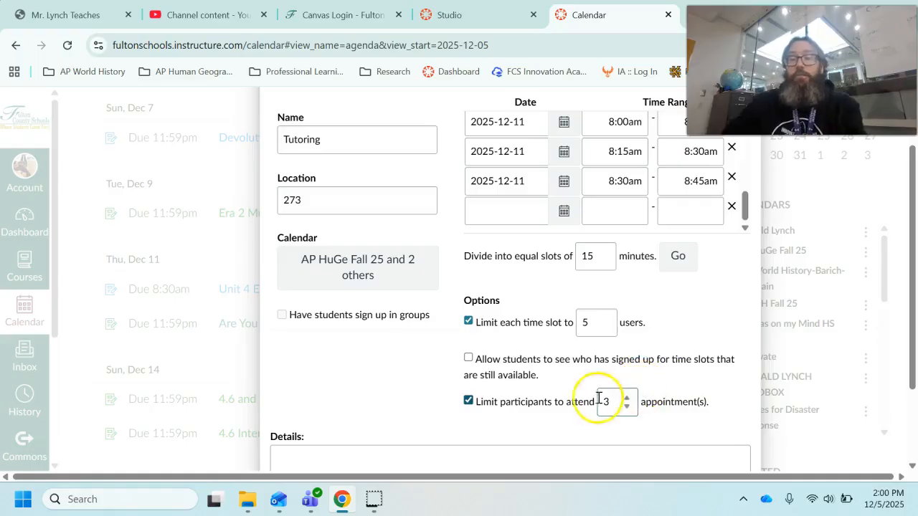
scroll(693, 378, up, 1)
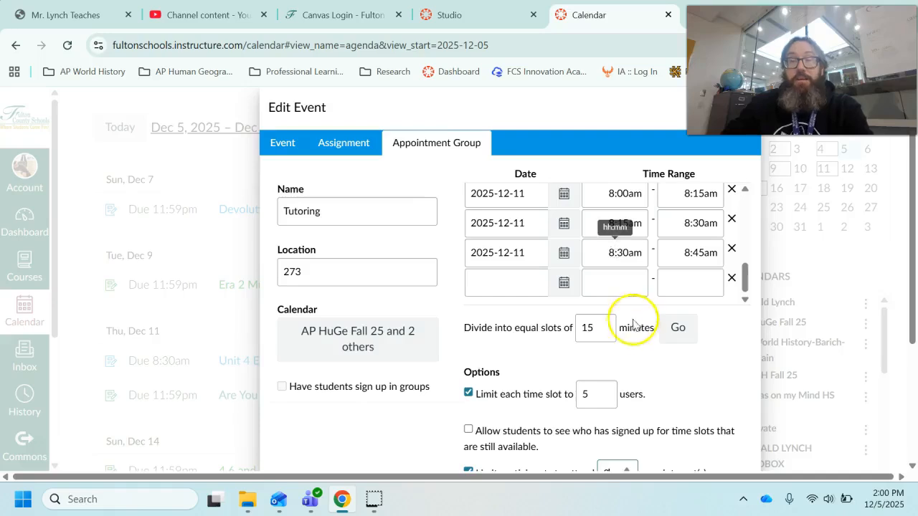
scroll(635, 328, down, 3)
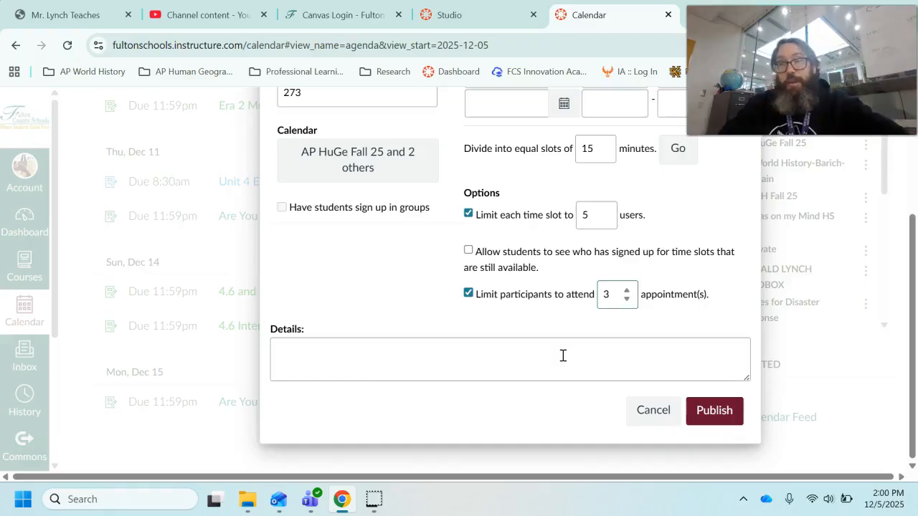
click(714, 407)
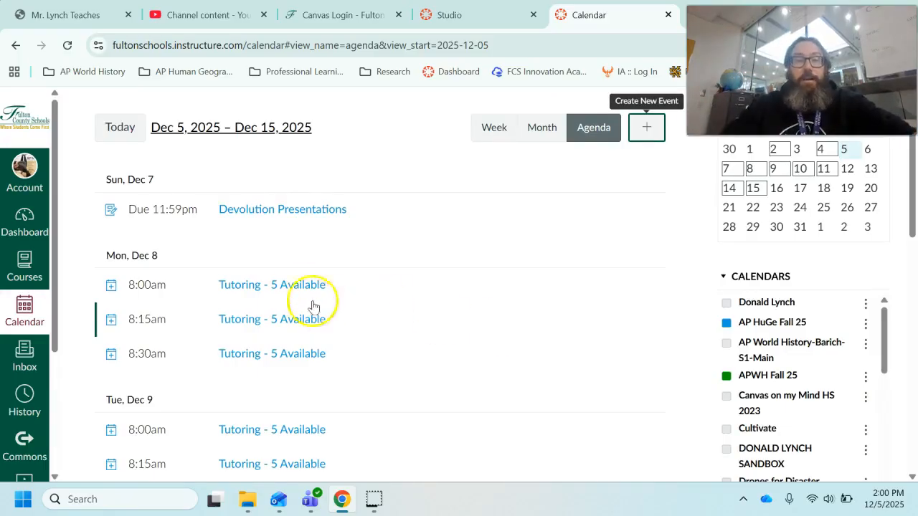
Step: Review the published Tutoring slots for December 8–11 in the agenda and the courses selected in the calendar list
scroll(215, 287, down, 3)
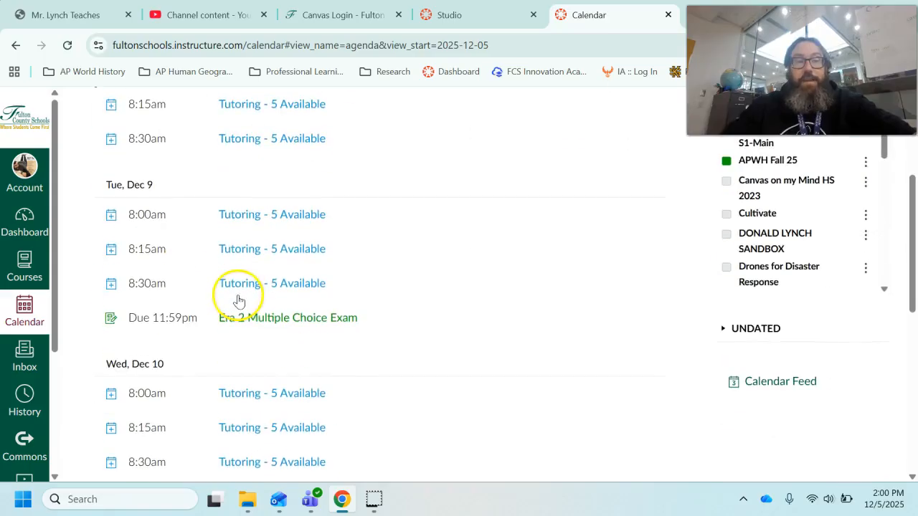
scroll(251, 287, down, 1)
scroll(262, 339, down, 4)
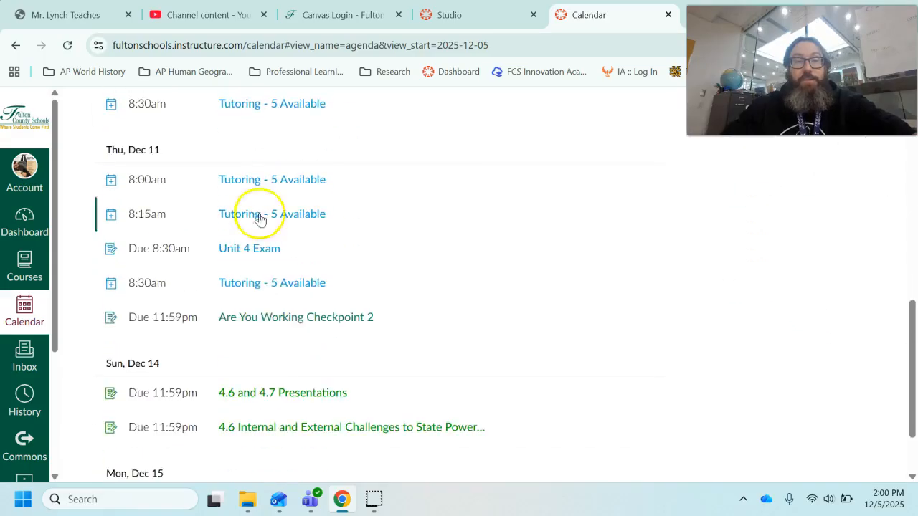
scroll(263, 289, down, 1)
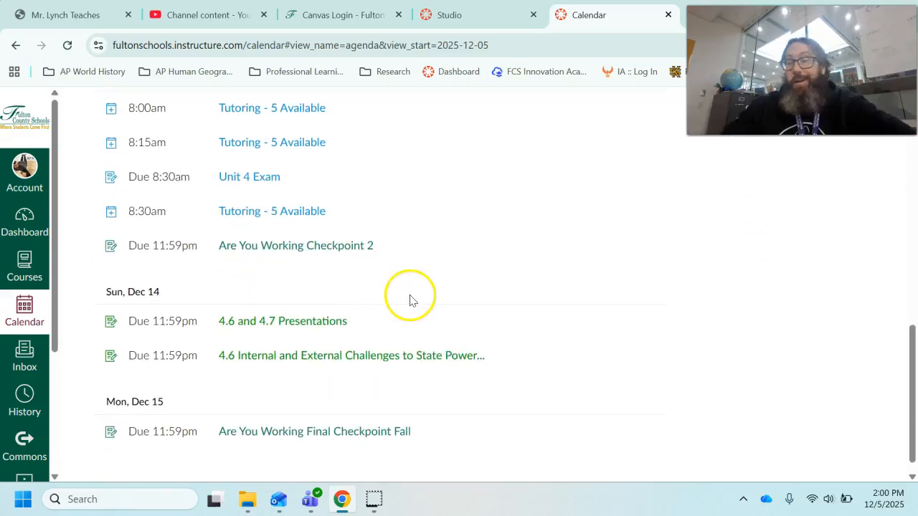
scroll(510, 307, up, 10)
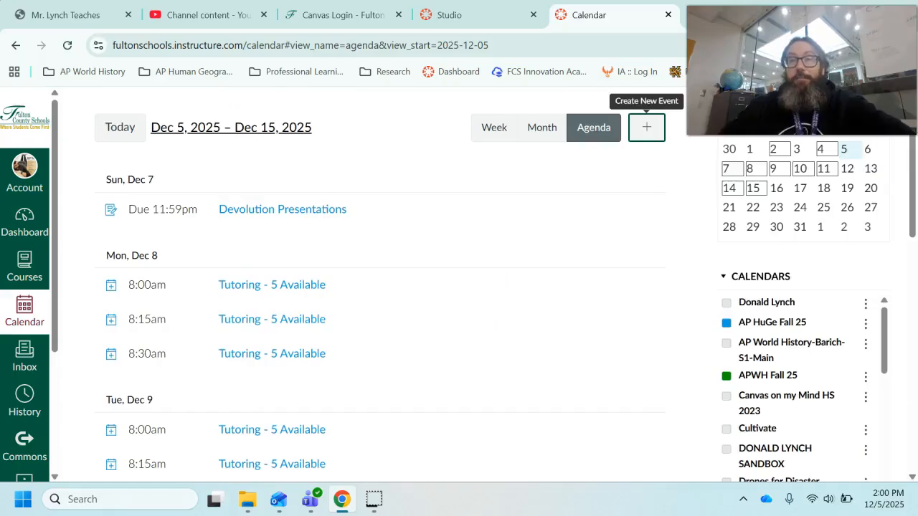
scroll(645, 304, down, 3)
scroll(664, 308, up, 3)
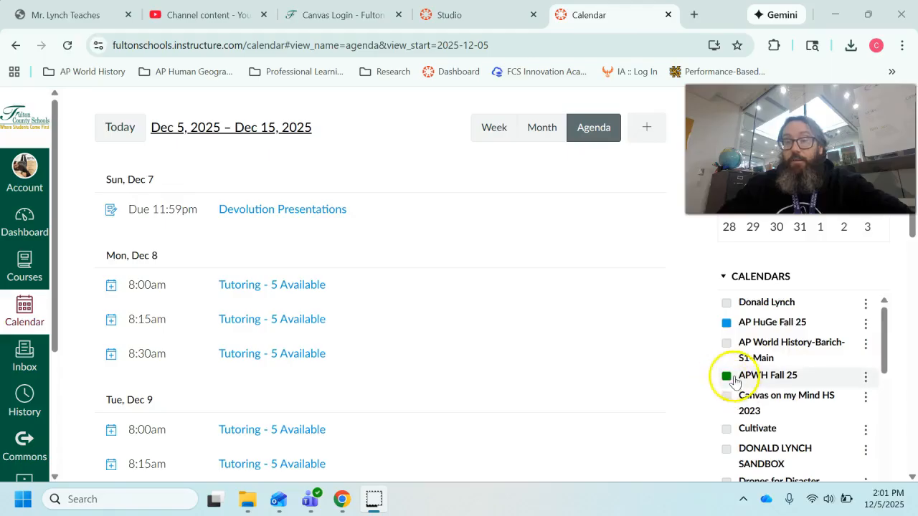
scroll(764, 378, down, 5)
scroll(764, 378, down, 3)
click(726, 445)
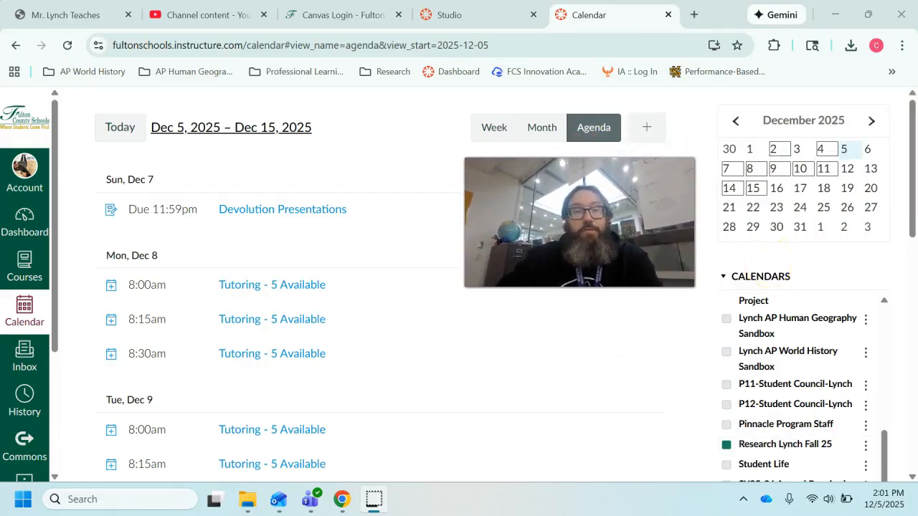
Step: Open the AP HuGe Fall 25 course from the dashboard and switch to viewing it as a student
click(13, 228)
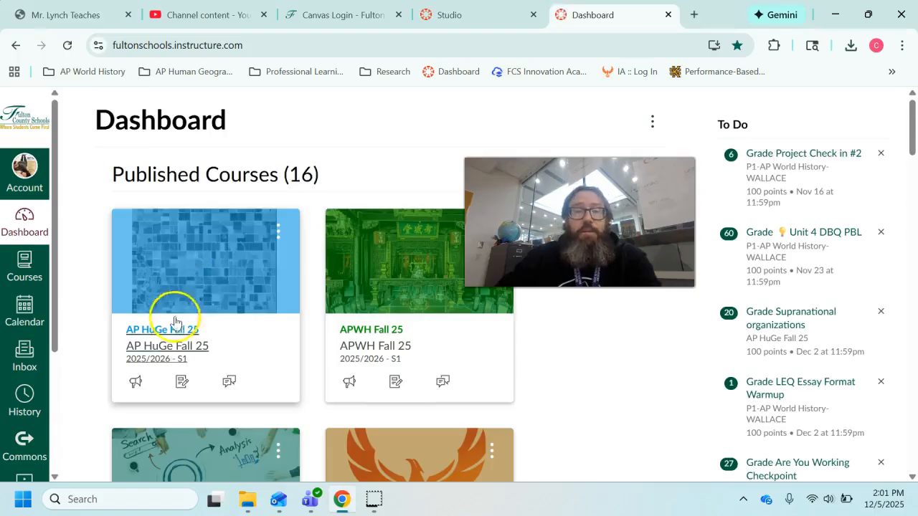
click(170, 331)
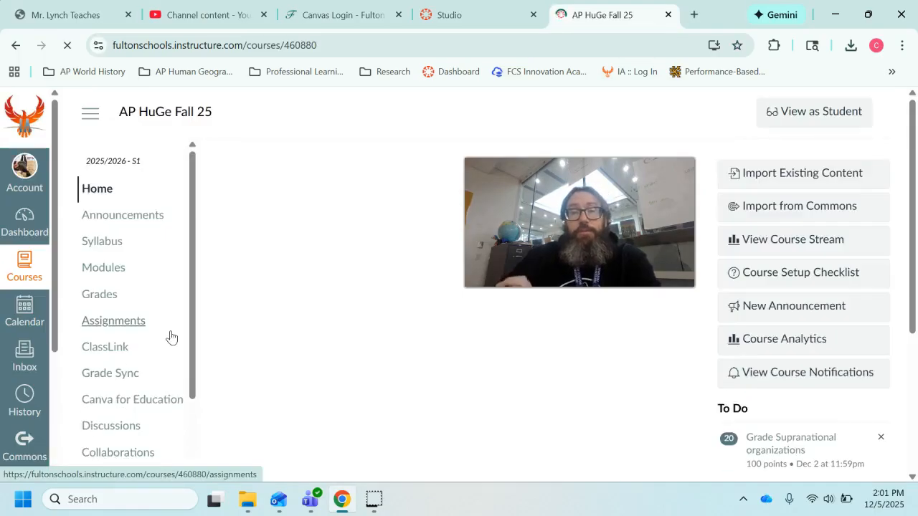
click(669, 114)
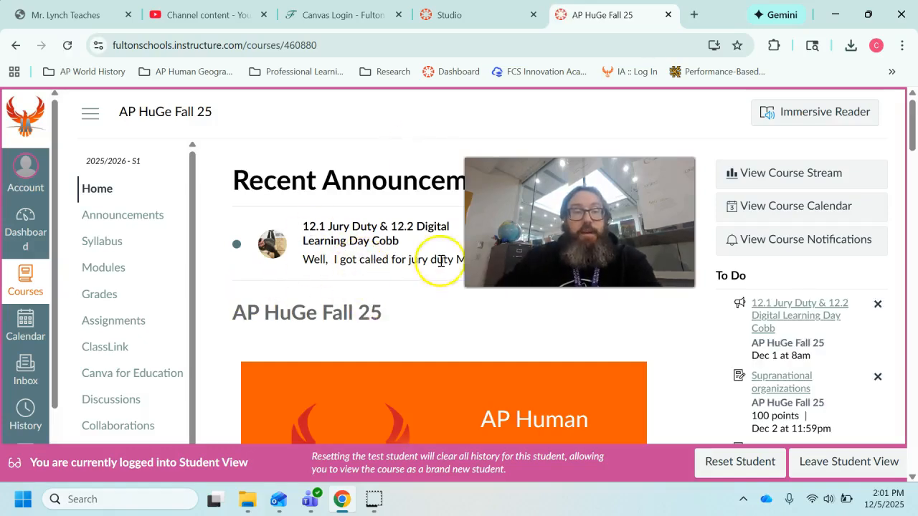
Step: In the student's calendar, find the available appointments for the AP HuGe Fall 25 course
click(21, 330)
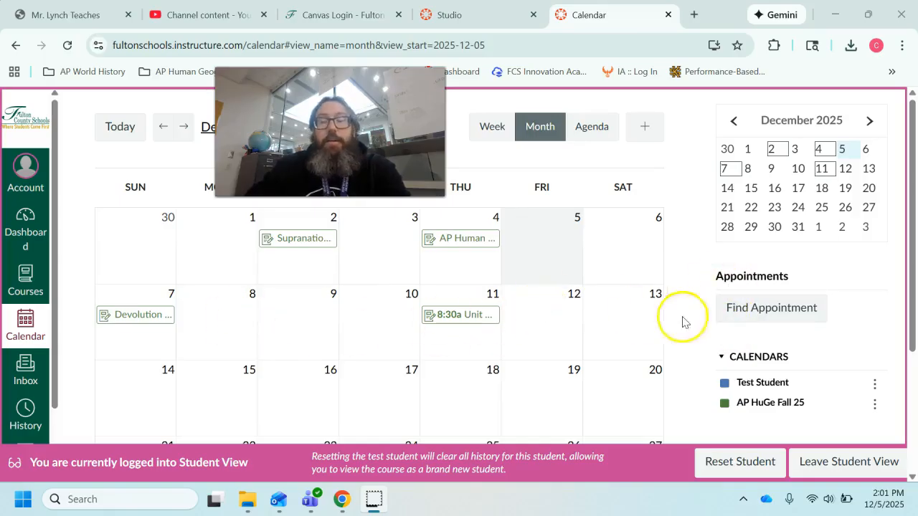
click(775, 311)
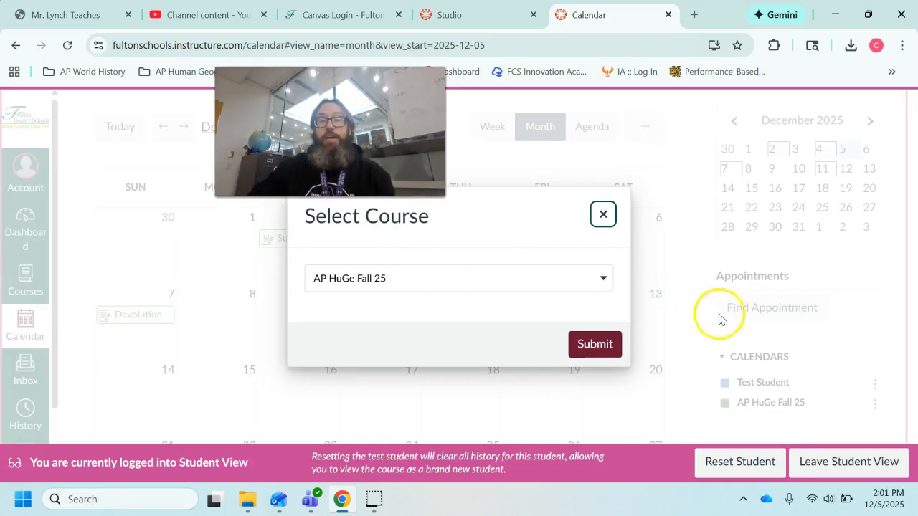
click(601, 280)
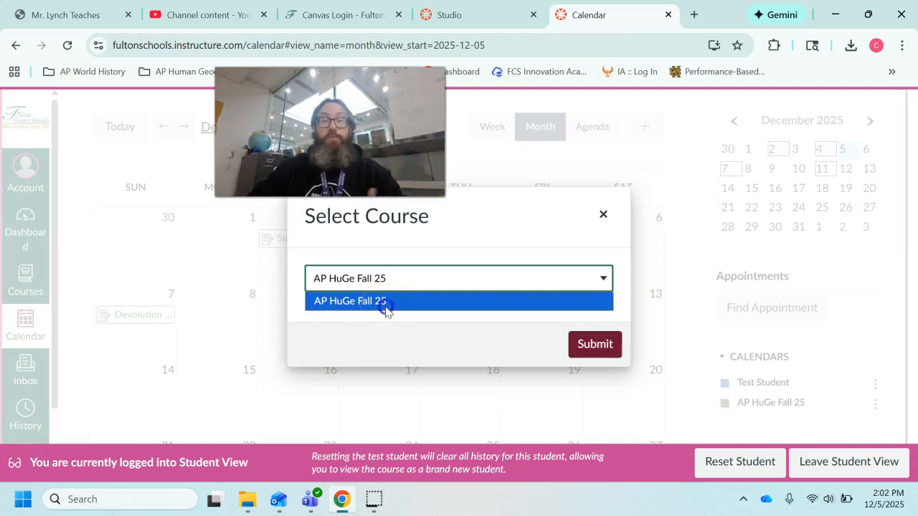
click(386, 308)
click(589, 343)
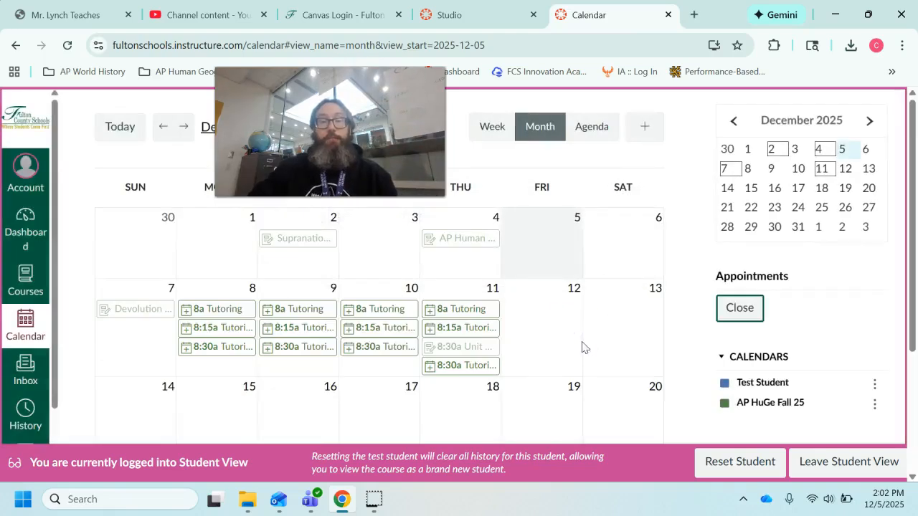
Step: Examine the details and reservation options of the December 8, 8 am Tutoring slot, then close them
click(212, 313)
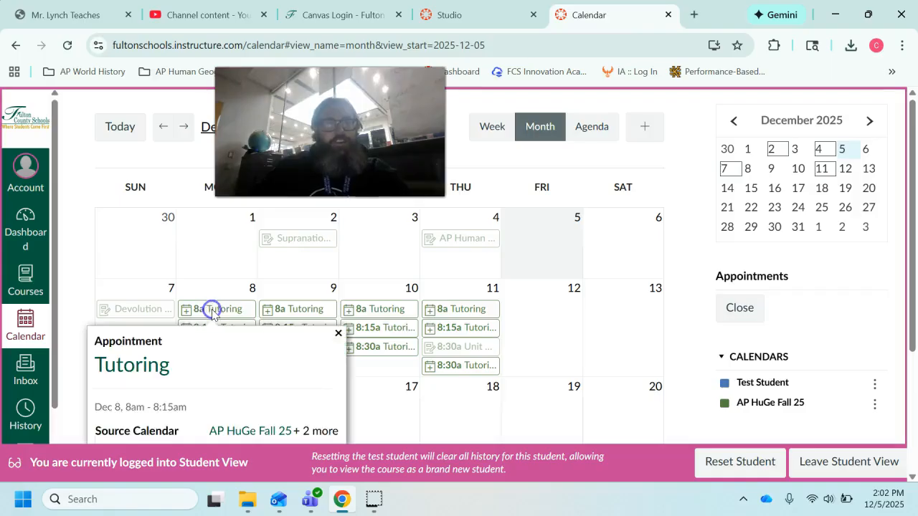
scroll(244, 348, down, 2)
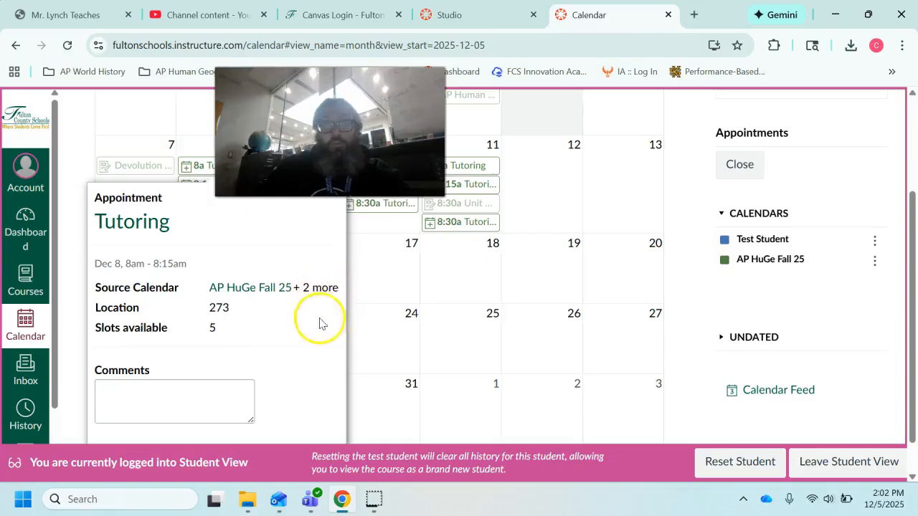
scroll(272, 326, down, 1)
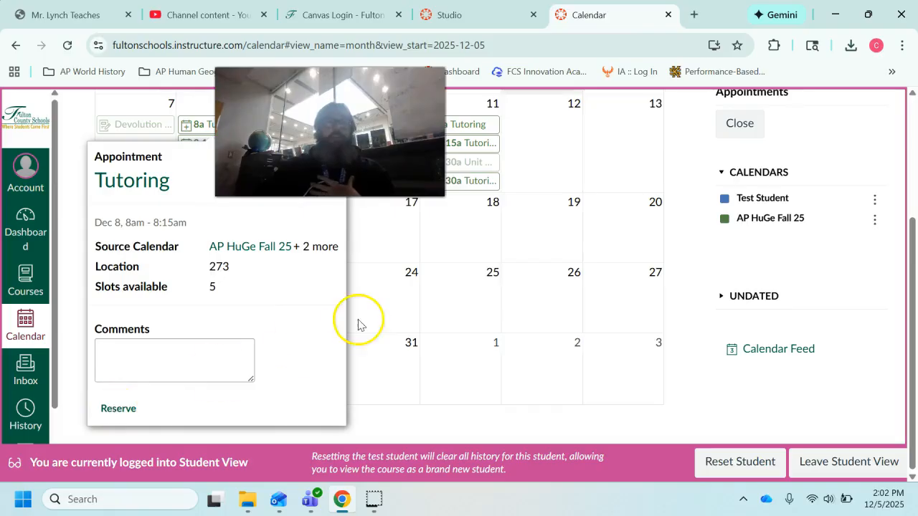
scroll(403, 330, up, 3)
click(337, 335)
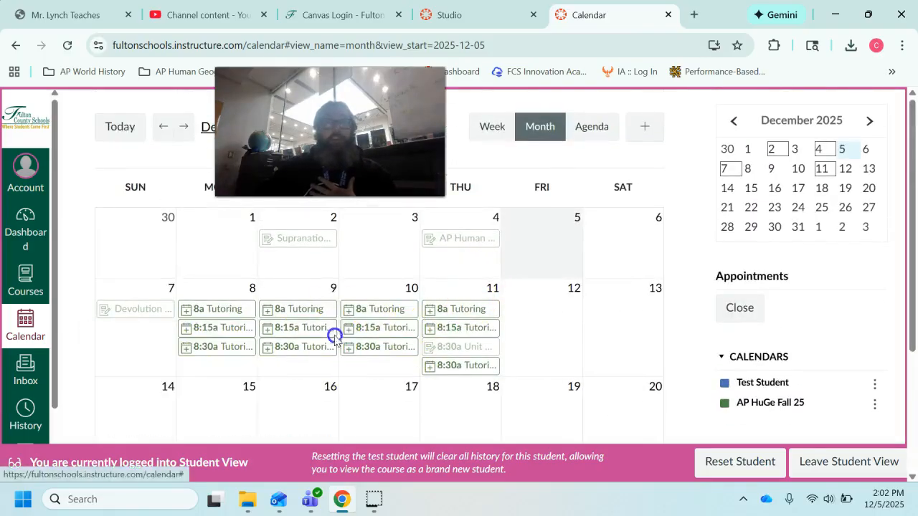